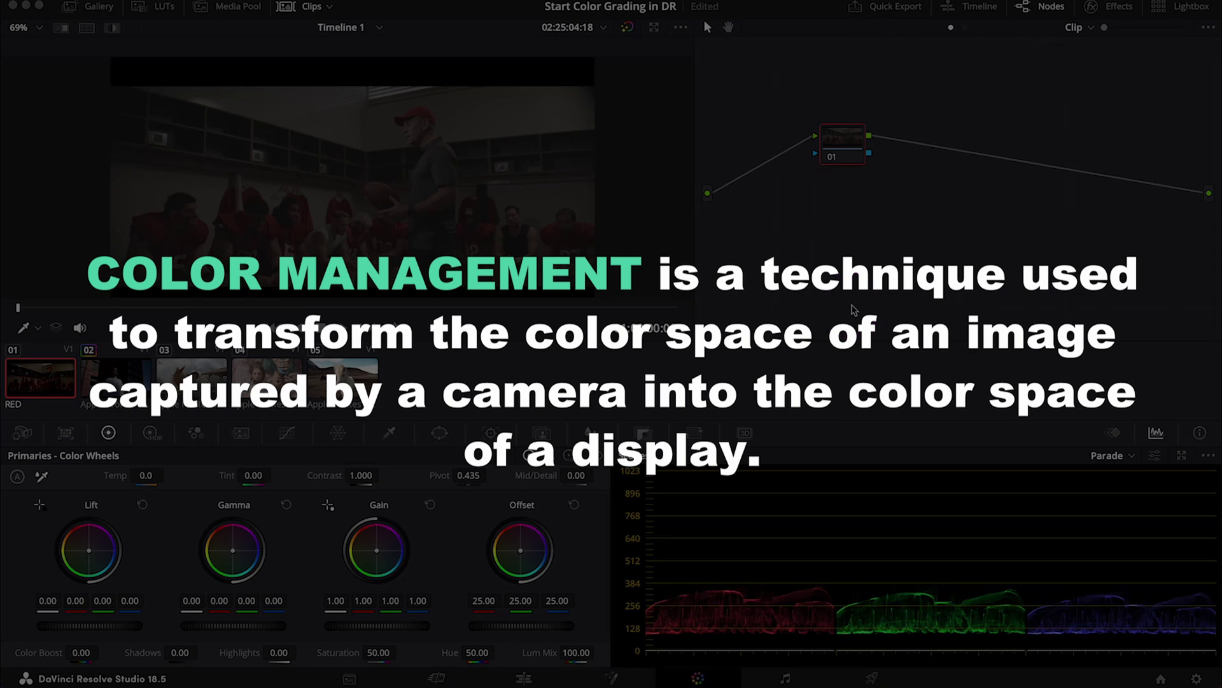
# Preview clips 02 through 05 in the viewer, then step back to clip 01.
pyautogui.click(852, 300)
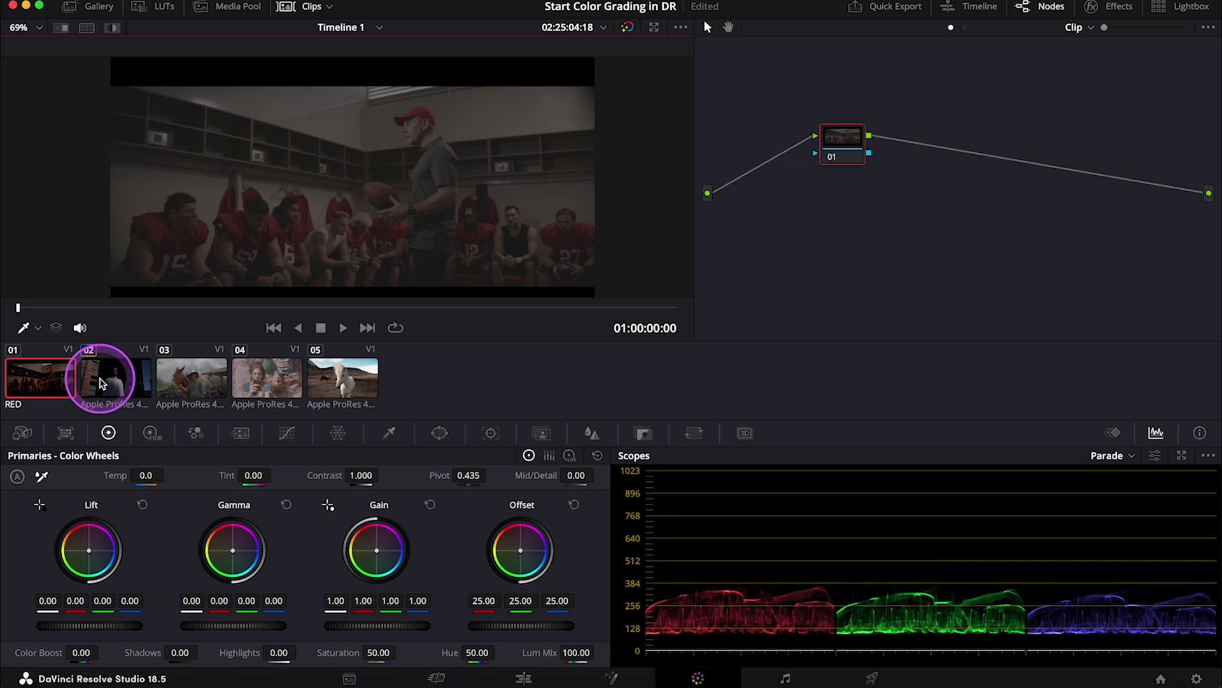
pyautogui.click(100, 383)
pyautogui.click(182, 377)
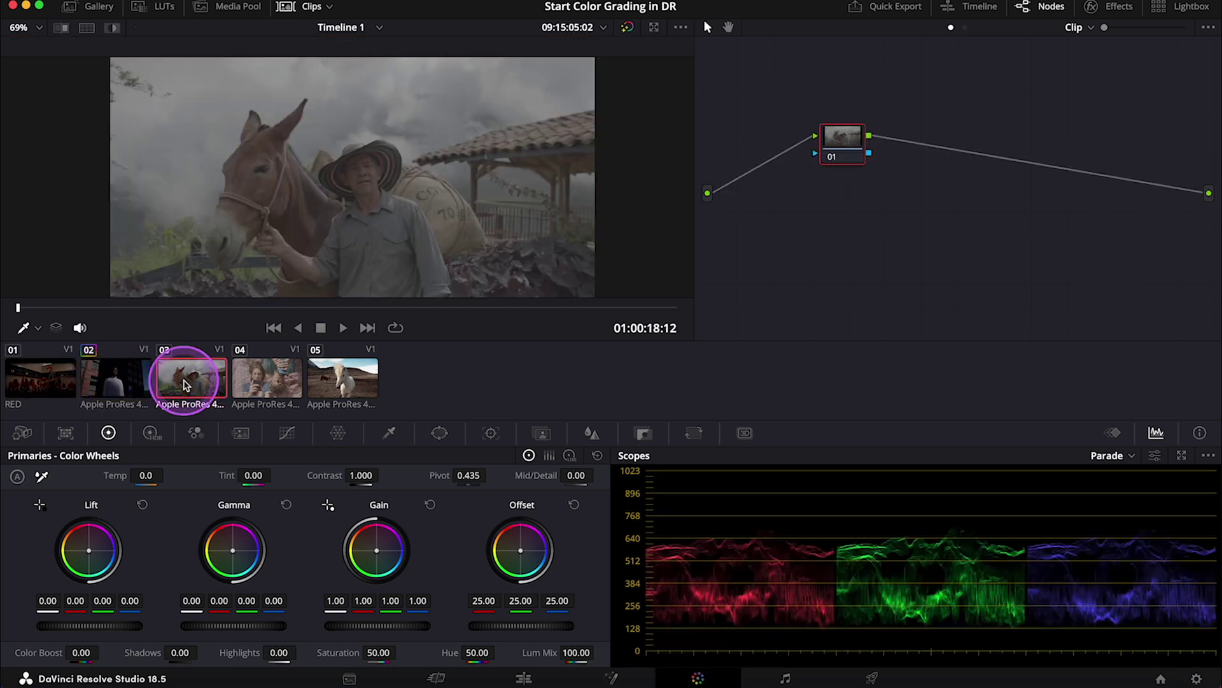
pyautogui.click(261, 378)
pyautogui.click(342, 375)
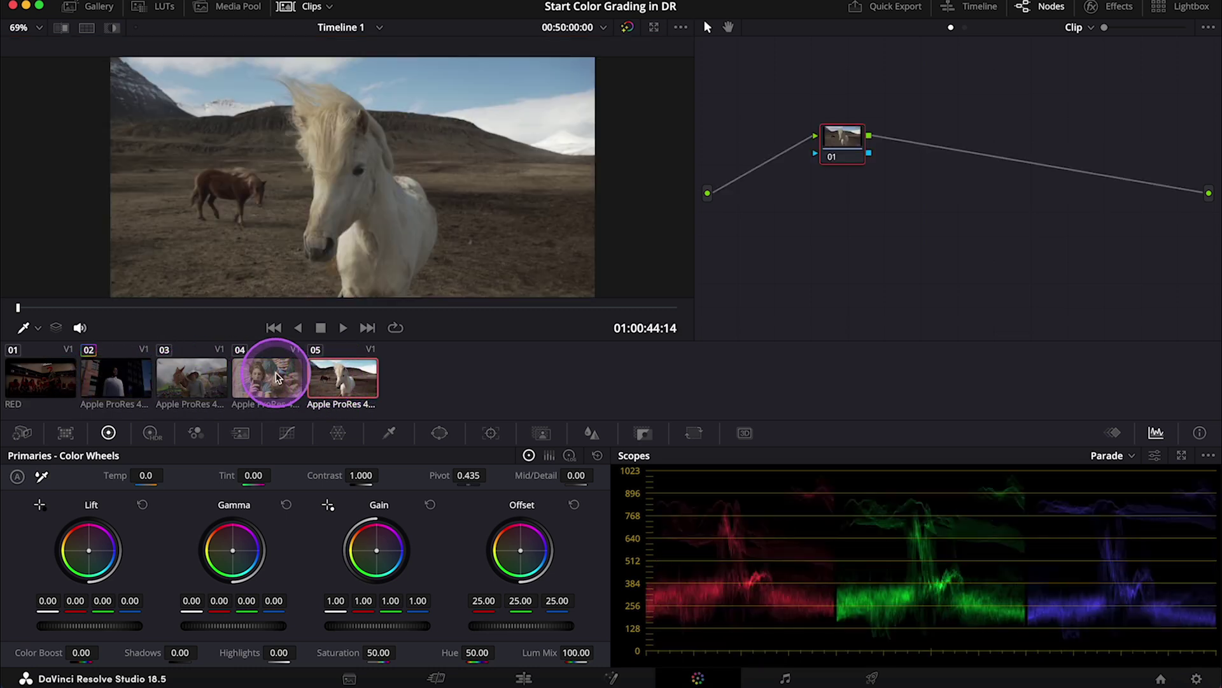
pyautogui.click(277, 378)
pyautogui.click(194, 377)
pyautogui.click(117, 379)
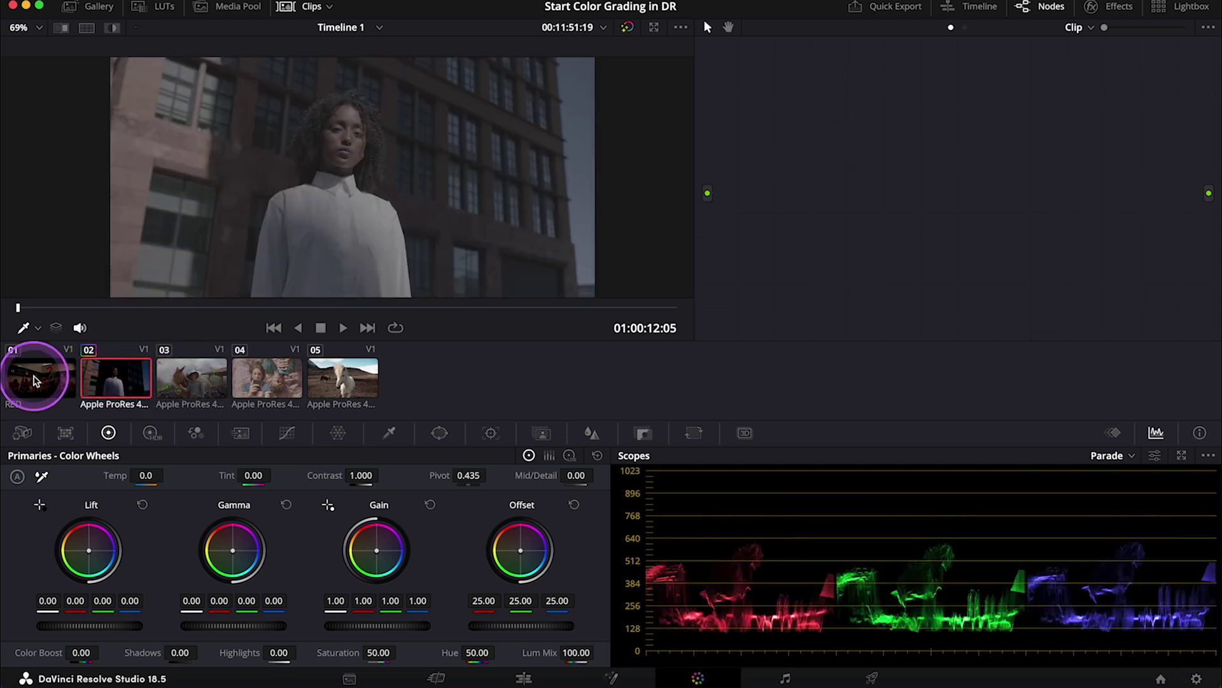
pyautogui.click(35, 380)
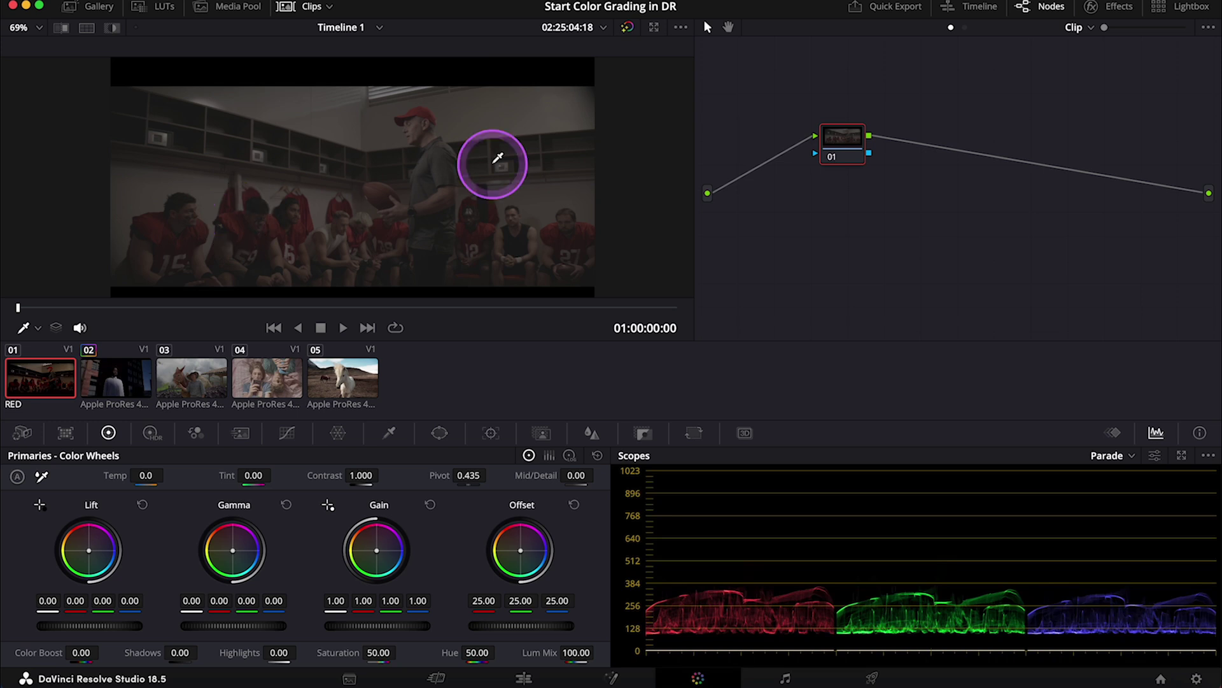
pyautogui.click(836, 310)
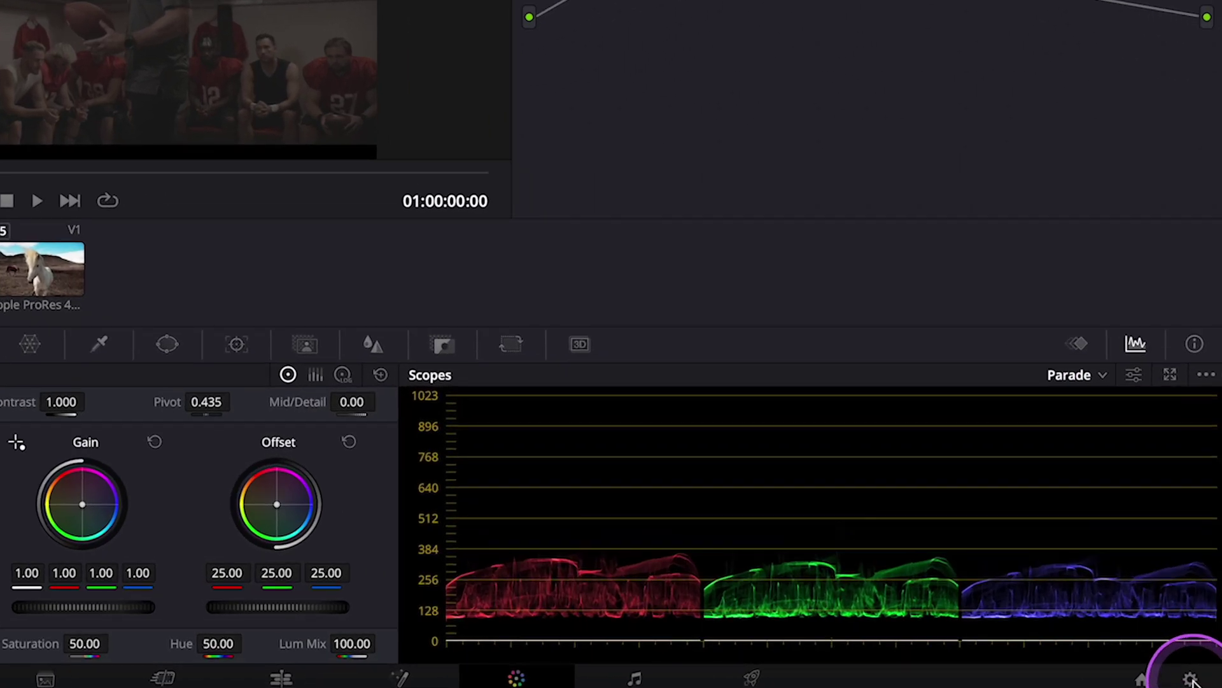
# Set color science to DaVinci YRGB Color Managed with HDR processing mode and save.
pyautogui.click(1191, 679)
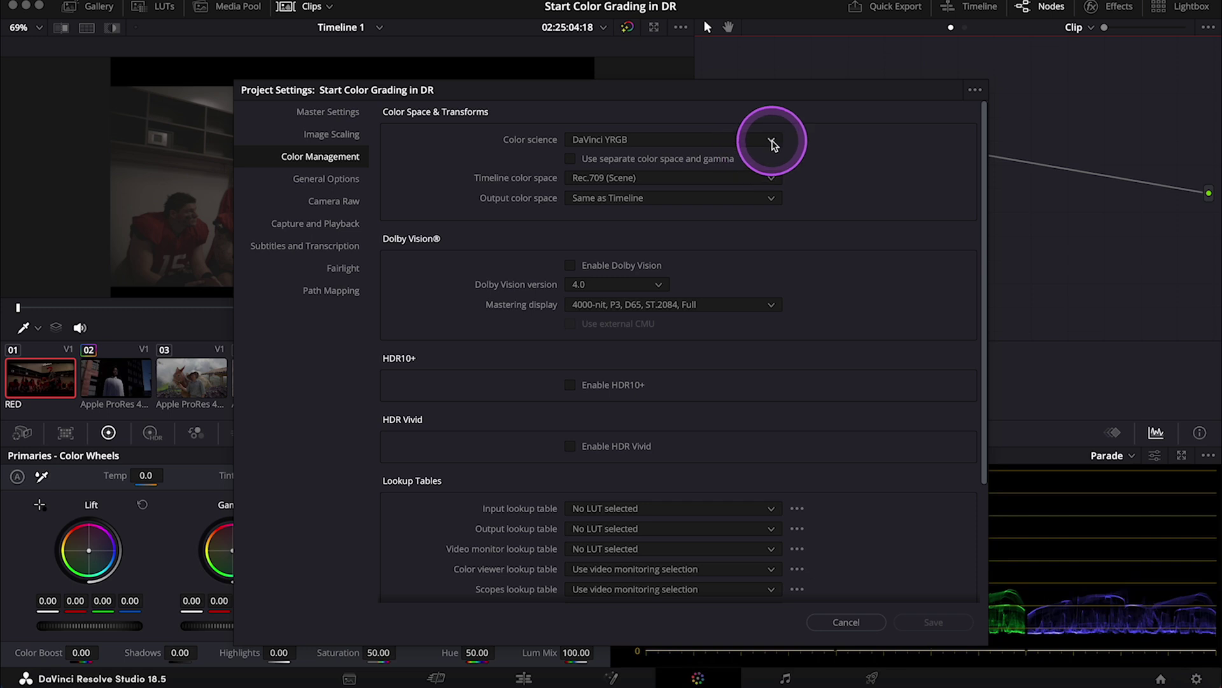
pyautogui.click(772, 141)
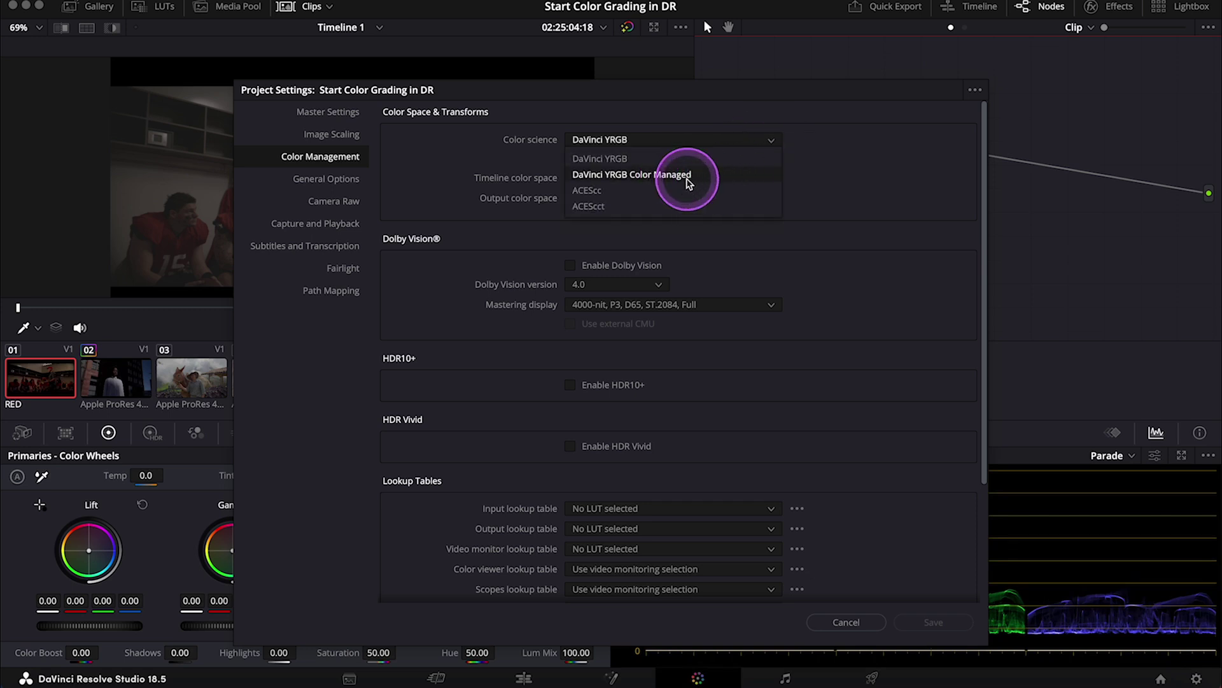
pyautogui.click(688, 175)
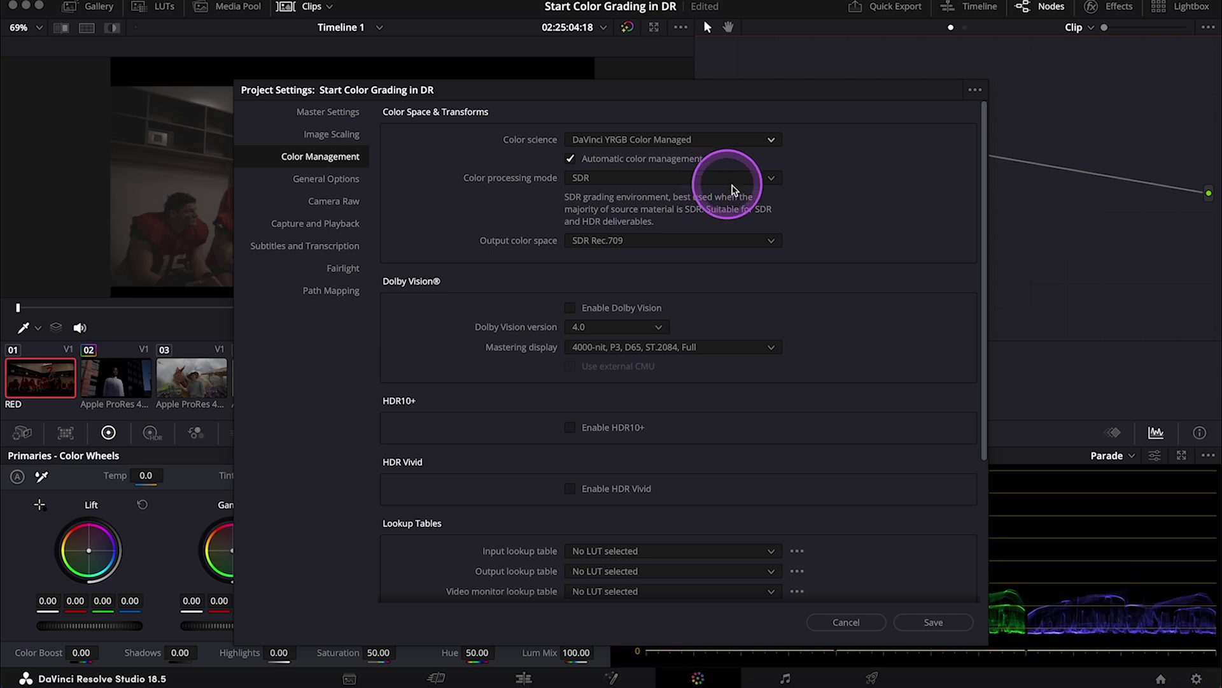
pyautogui.click(727, 184)
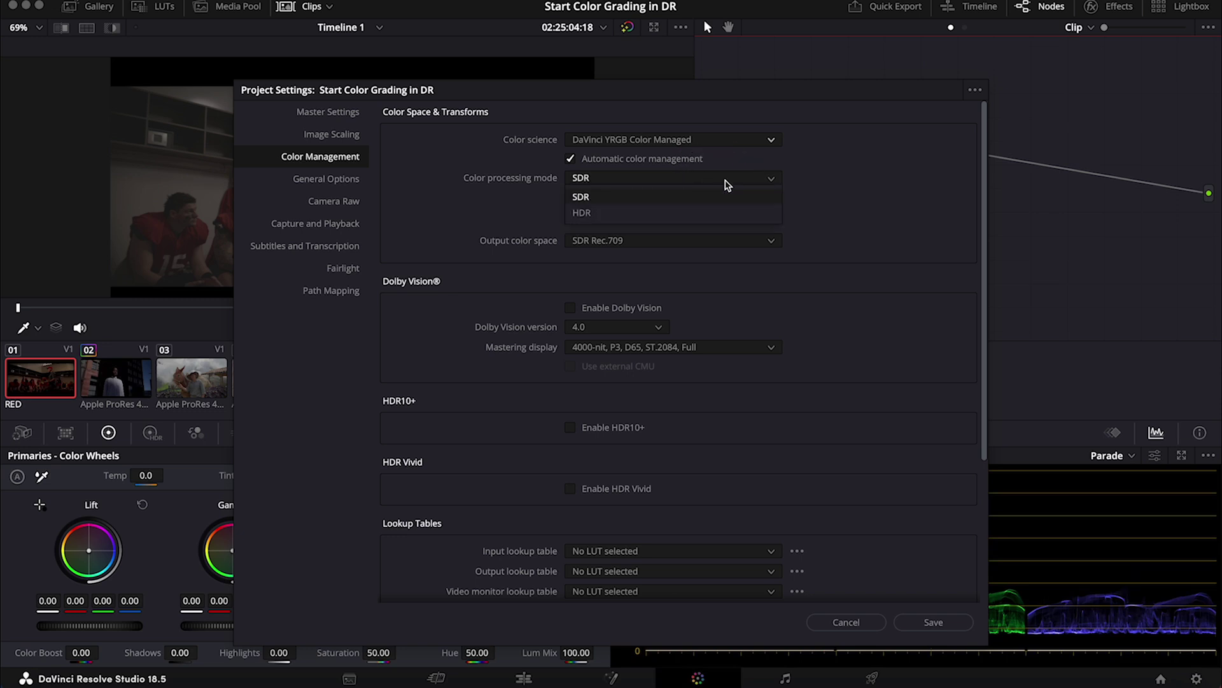
pyautogui.click(688, 216)
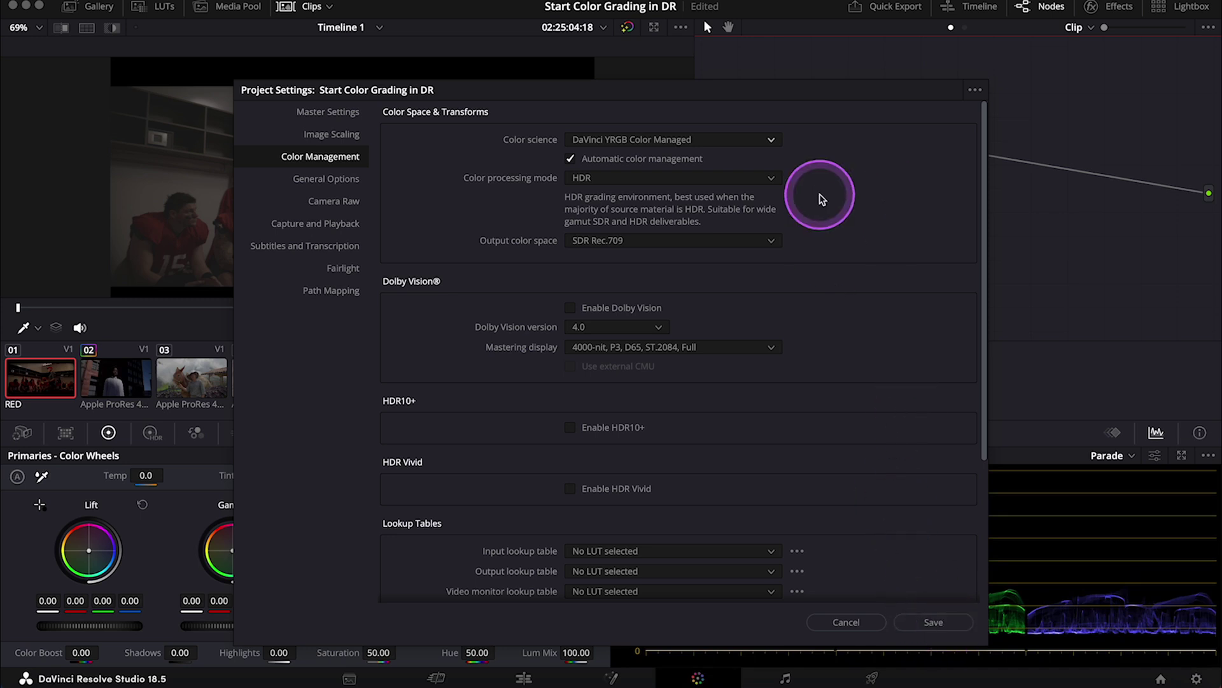
pyautogui.moveTo(691, 96); pyautogui.dragTo(923, 96)
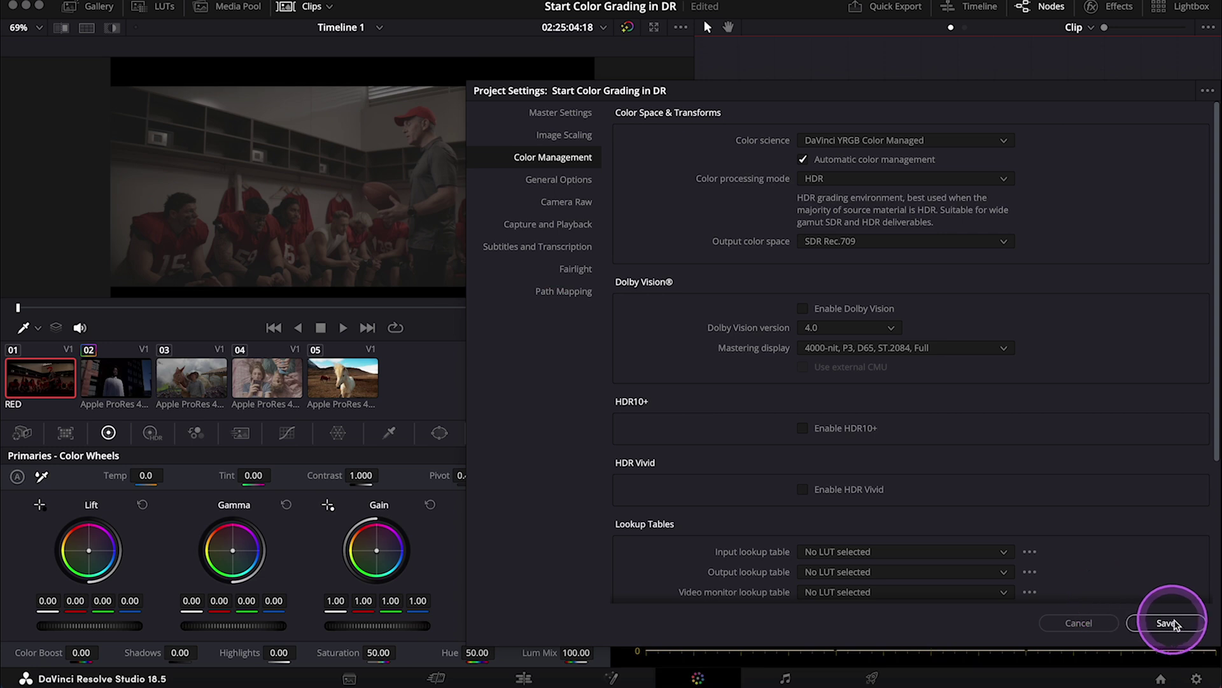
pyautogui.click(1169, 623)
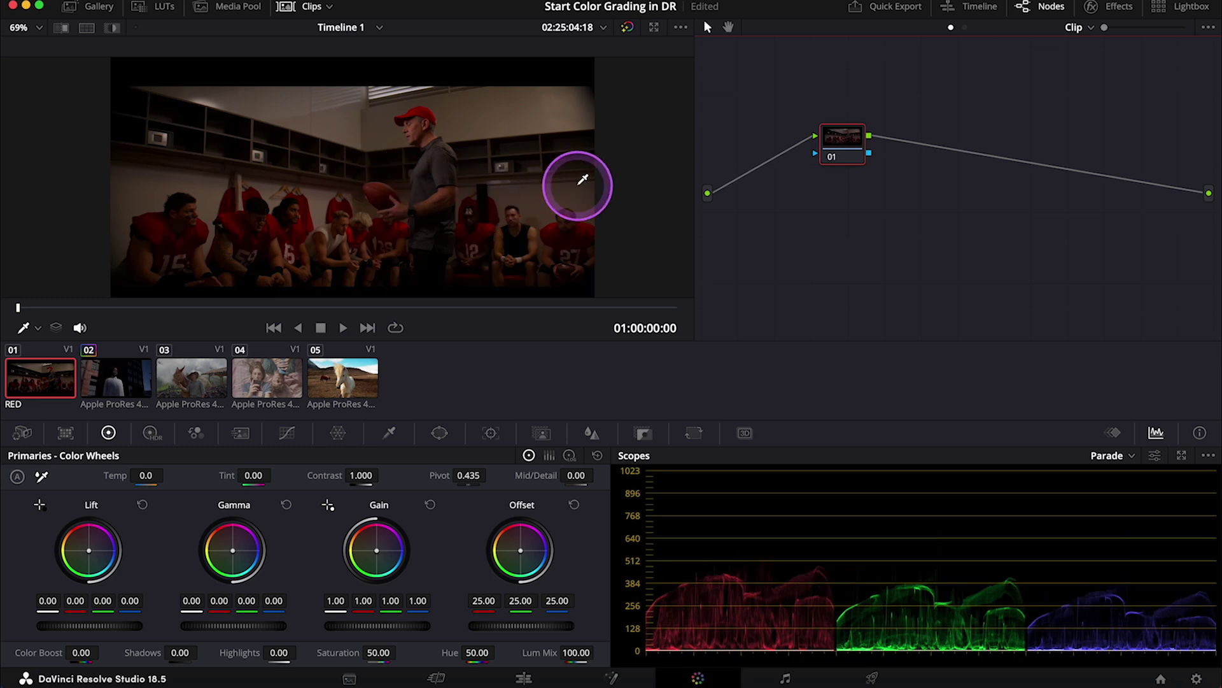
# View clip 02, the mule clip 03, clip 04, and finally the white horse clip 05.
pyautogui.click(508, 158)
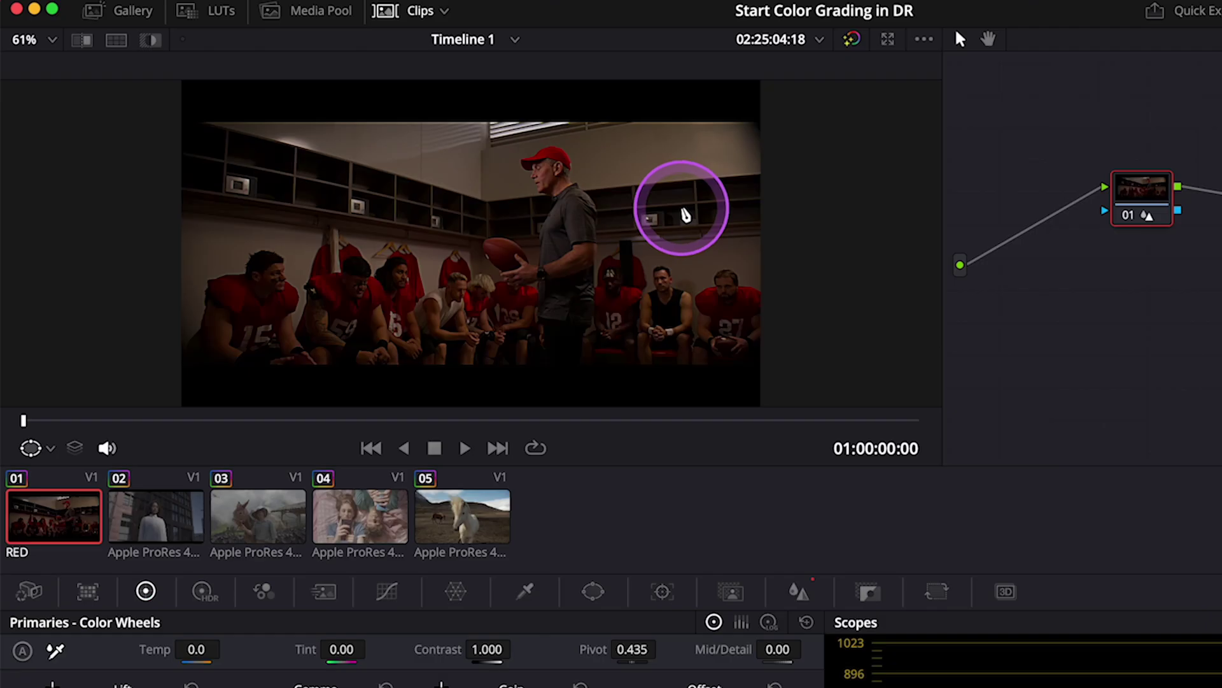
pyautogui.click(161, 537)
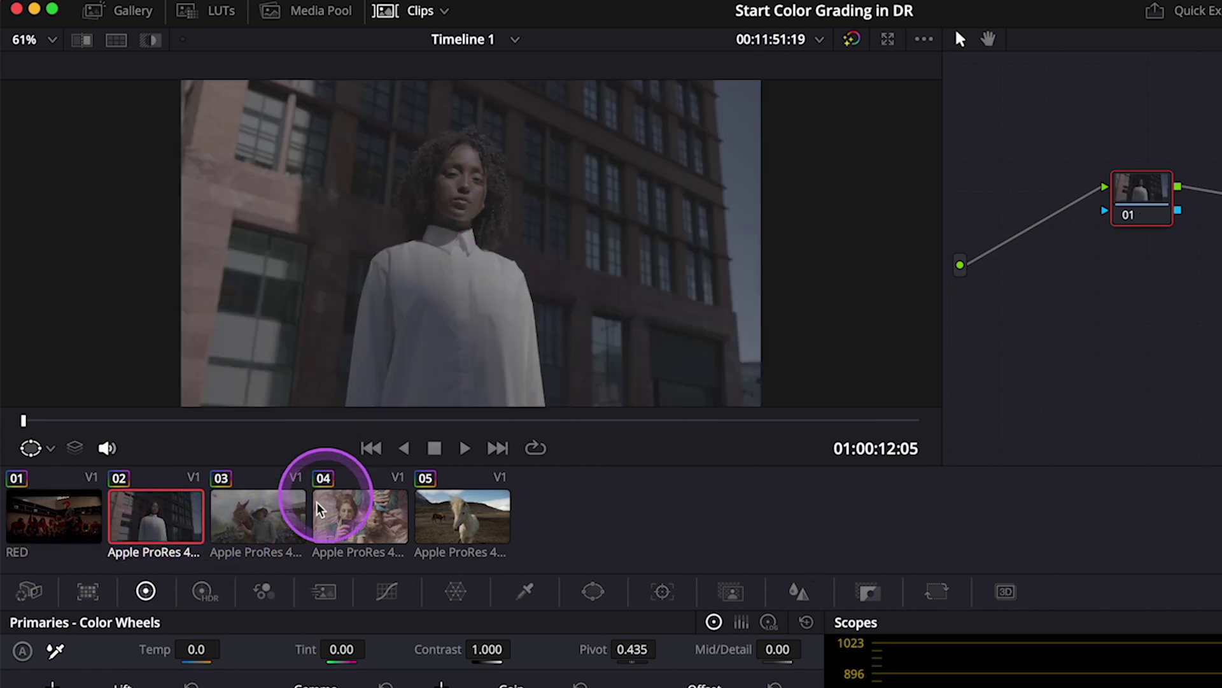
pyautogui.click(281, 526)
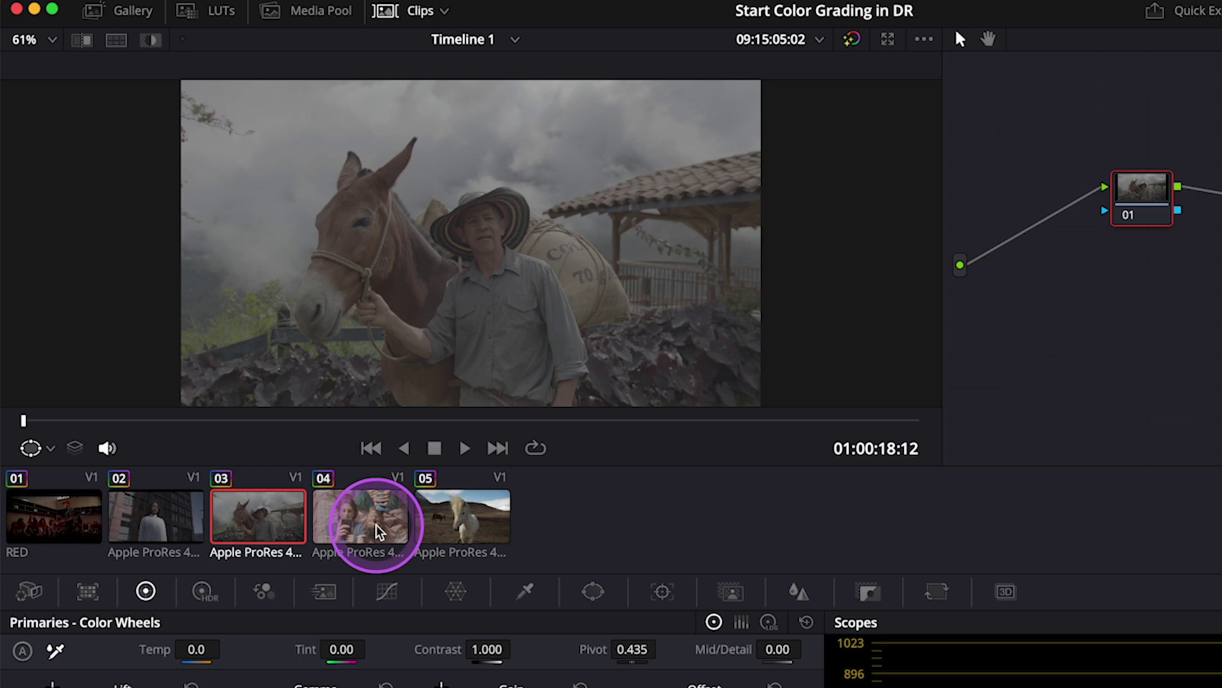
pyautogui.click(358, 516)
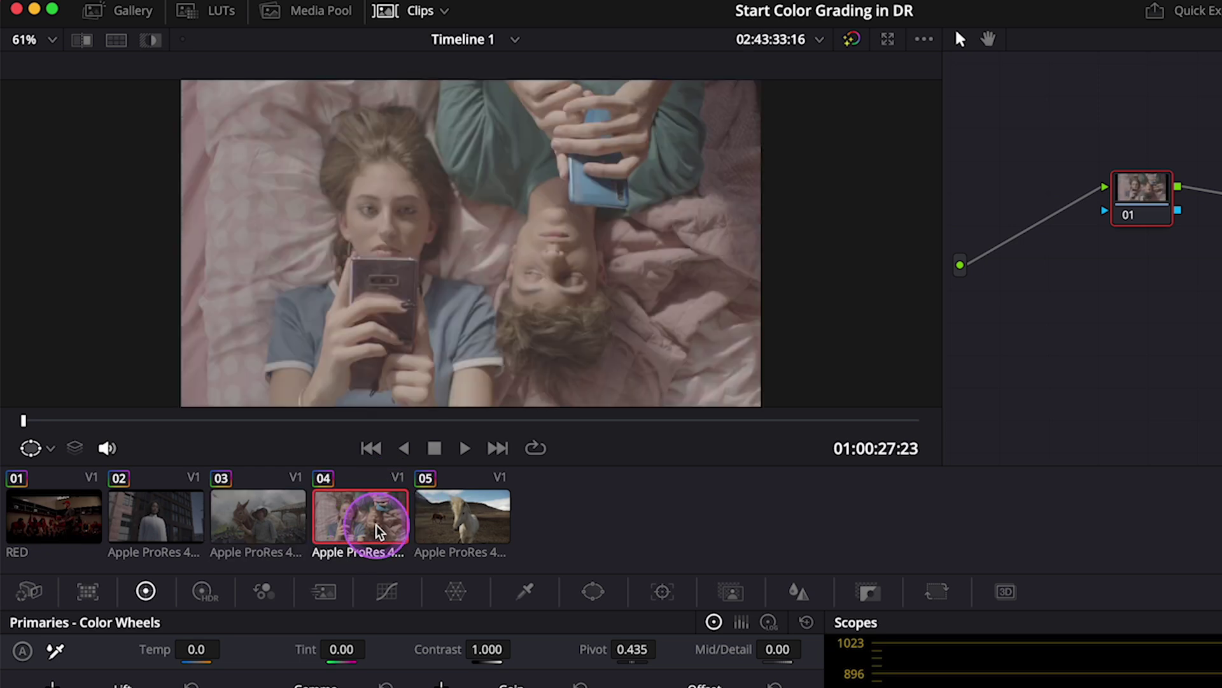
pyautogui.click(475, 501)
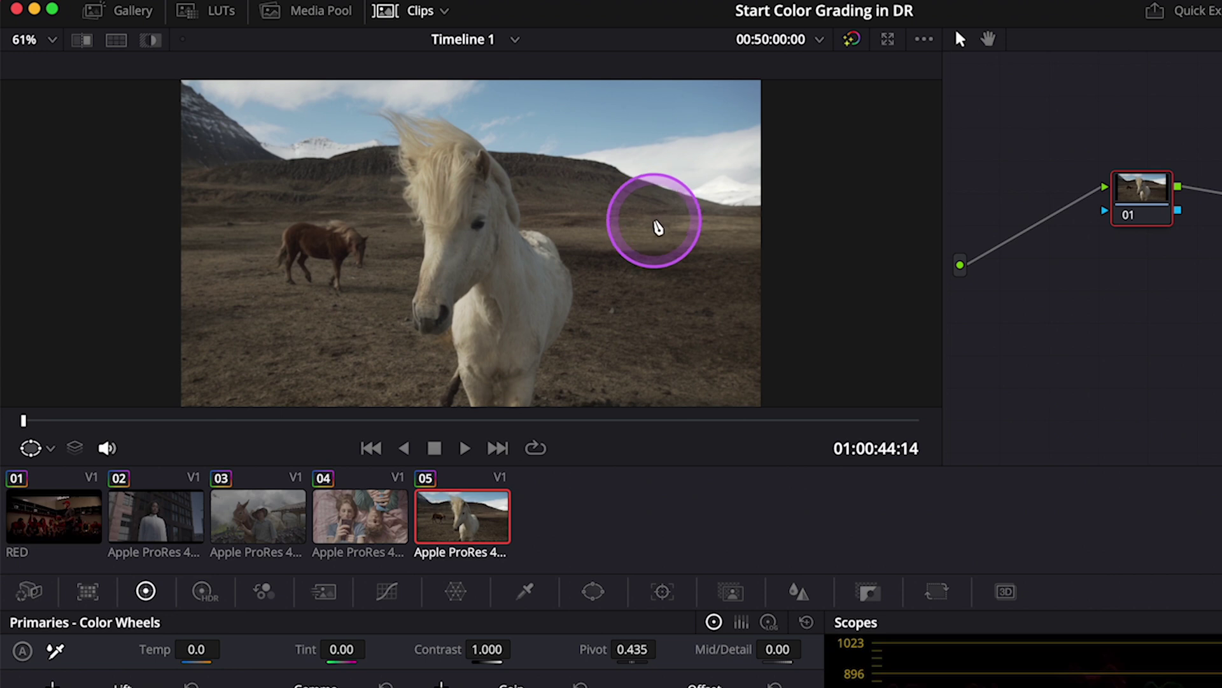
# Tag the white horse clip 05 with a Sony log input color space.
pyautogui.rightClick(476, 531)
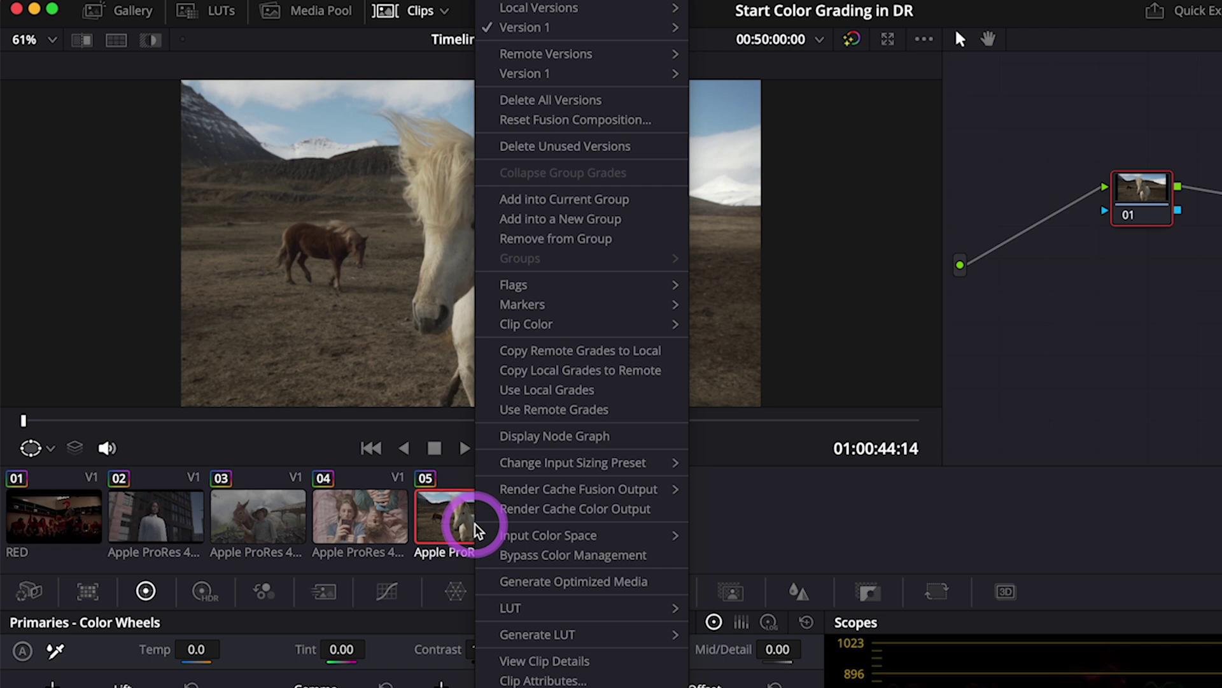
pyautogui.moveTo(499, 541)
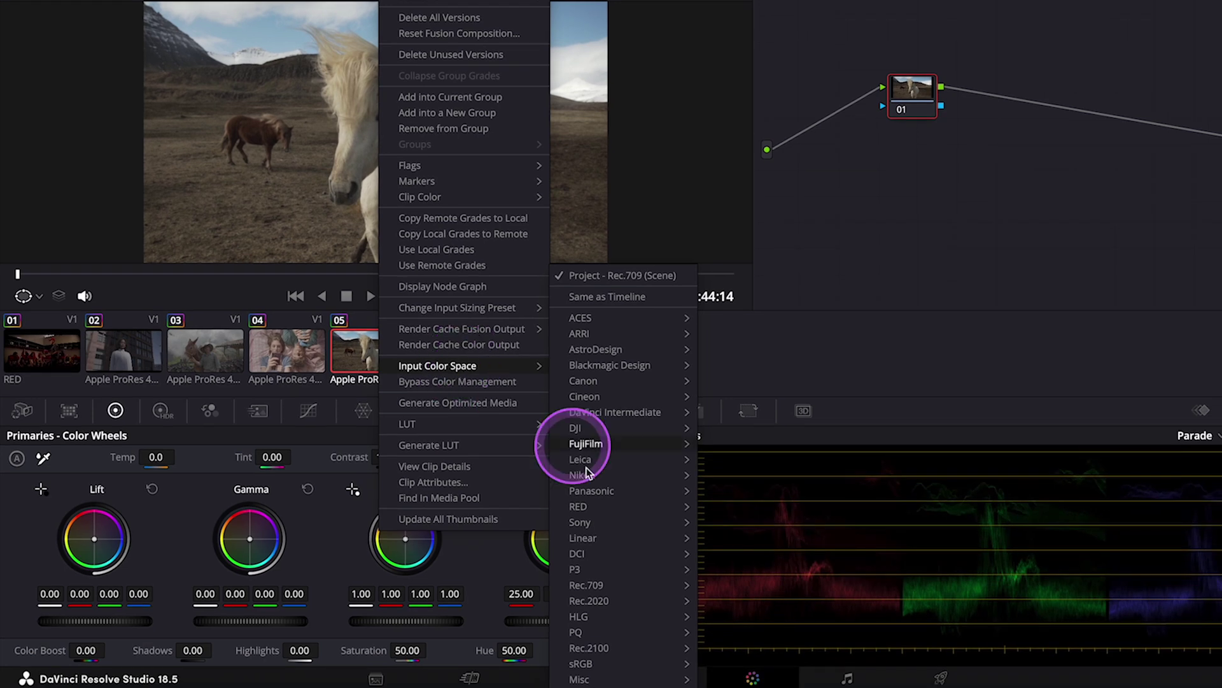
pyautogui.moveTo(591, 527)
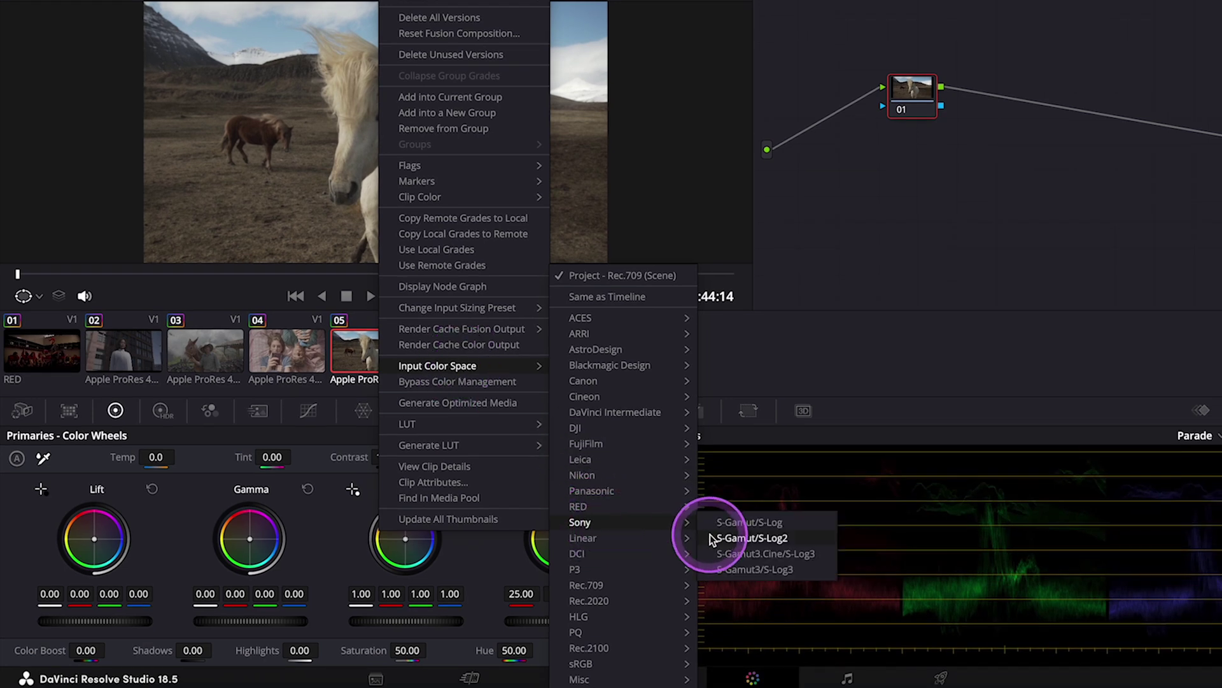
pyautogui.click(734, 540)
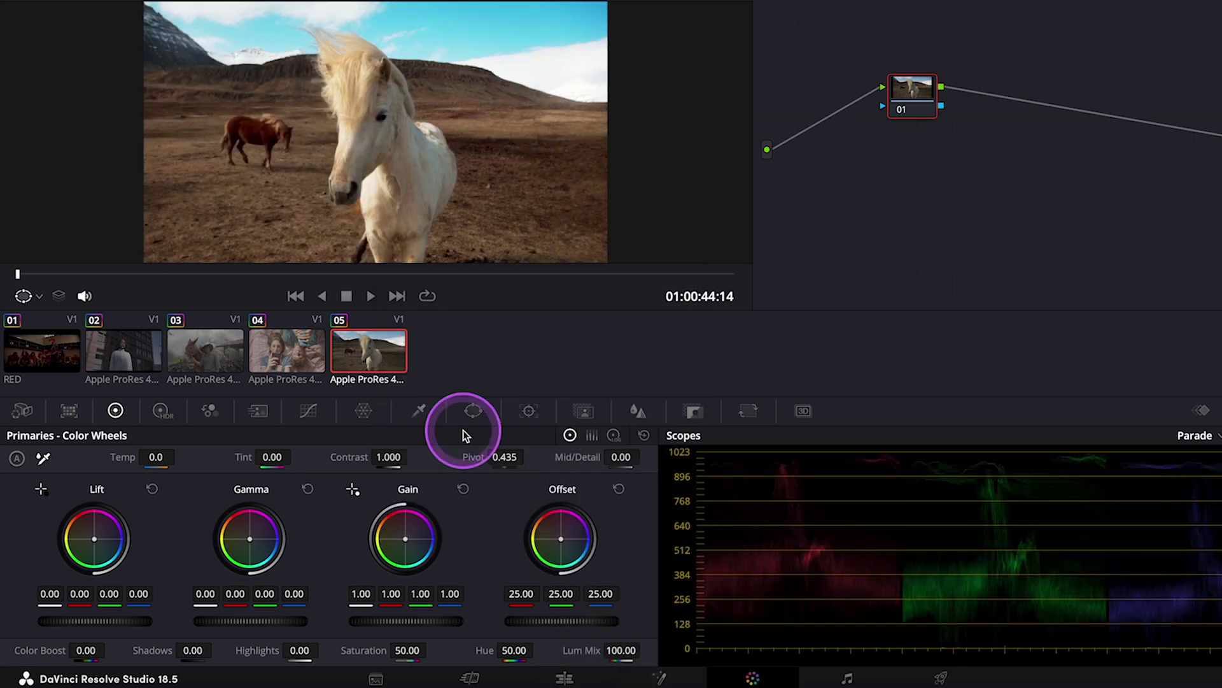
# Set clip 04's input color space to ARRI LogC3.
pyautogui.click(285, 359)
pyautogui.rightClick(285, 361)
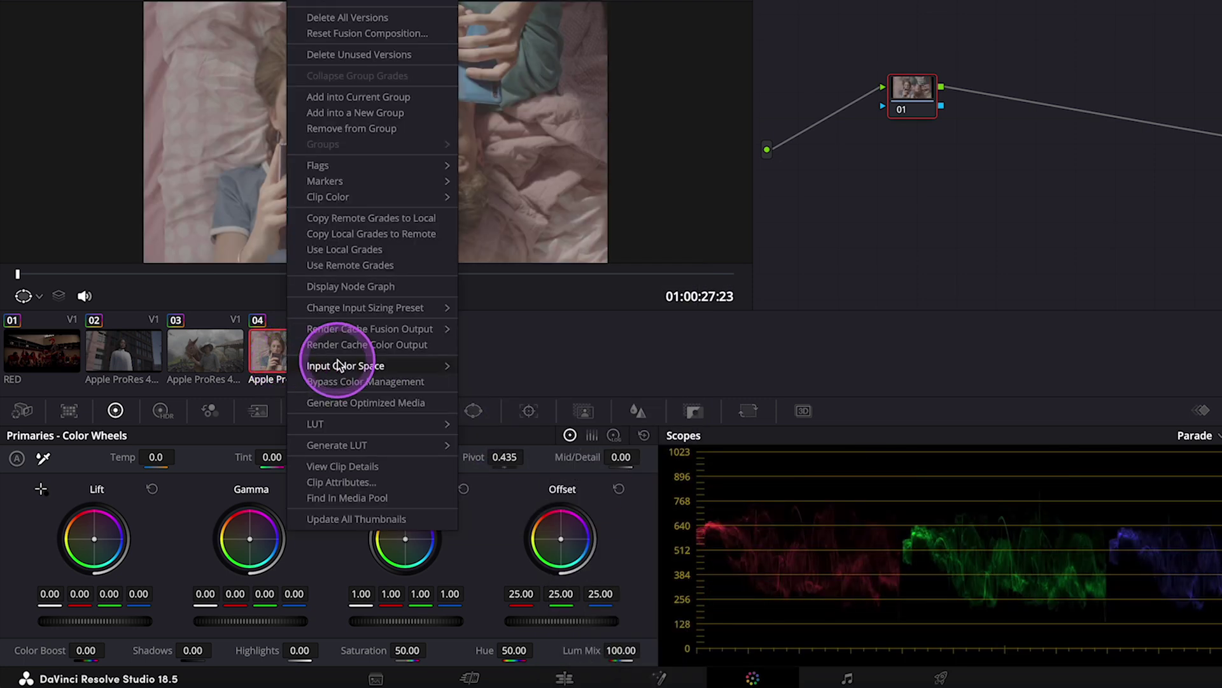
pyautogui.moveTo(333, 364)
pyautogui.moveTo(510, 328)
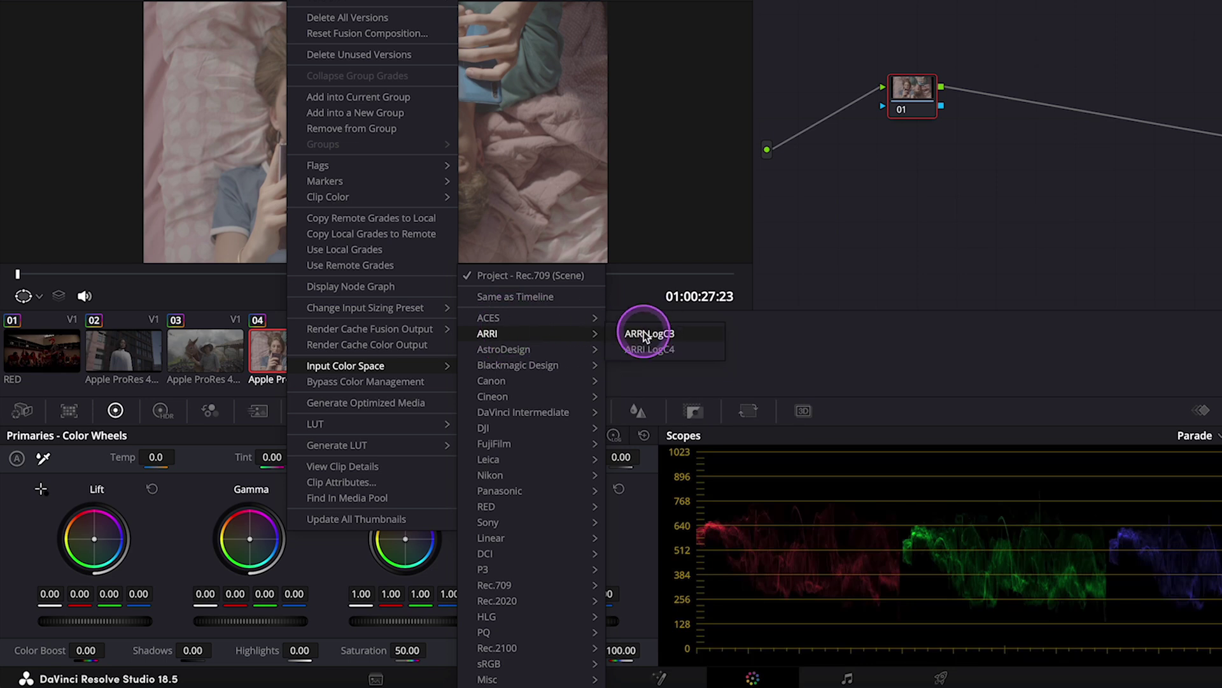
pyautogui.click(639, 335)
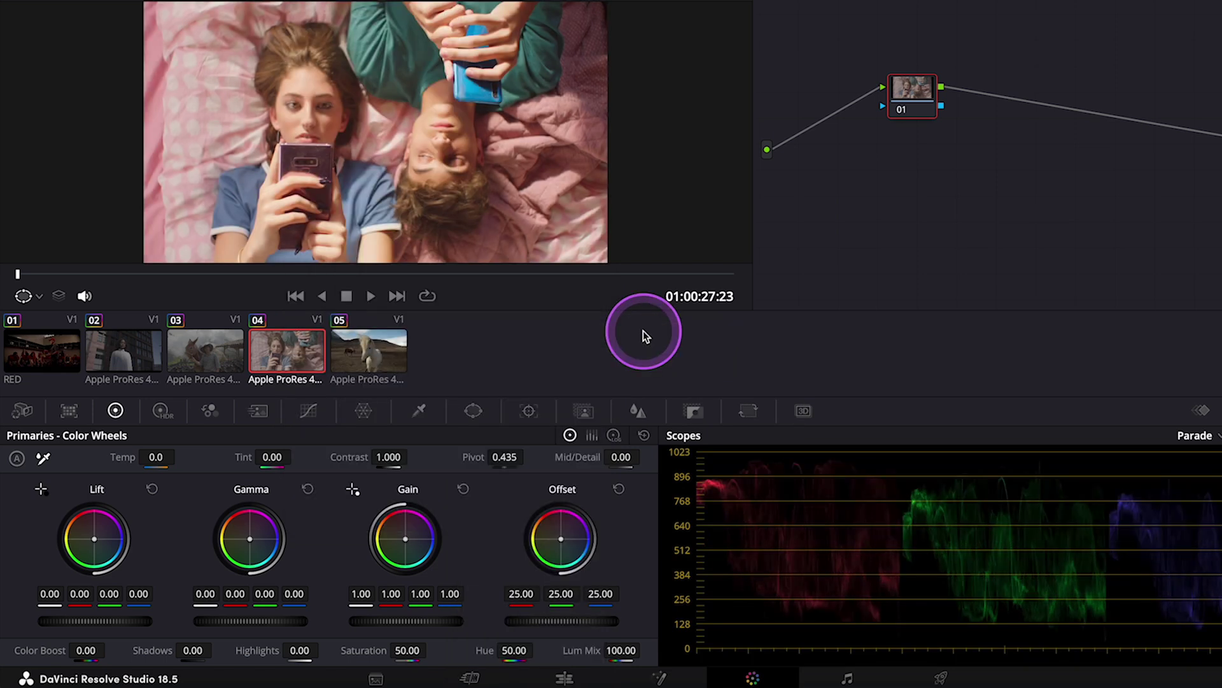
# Apply a Blackmagic Design input color space to the mule clip 03.
pyautogui.click(201, 353)
pyautogui.rightClick(201, 353)
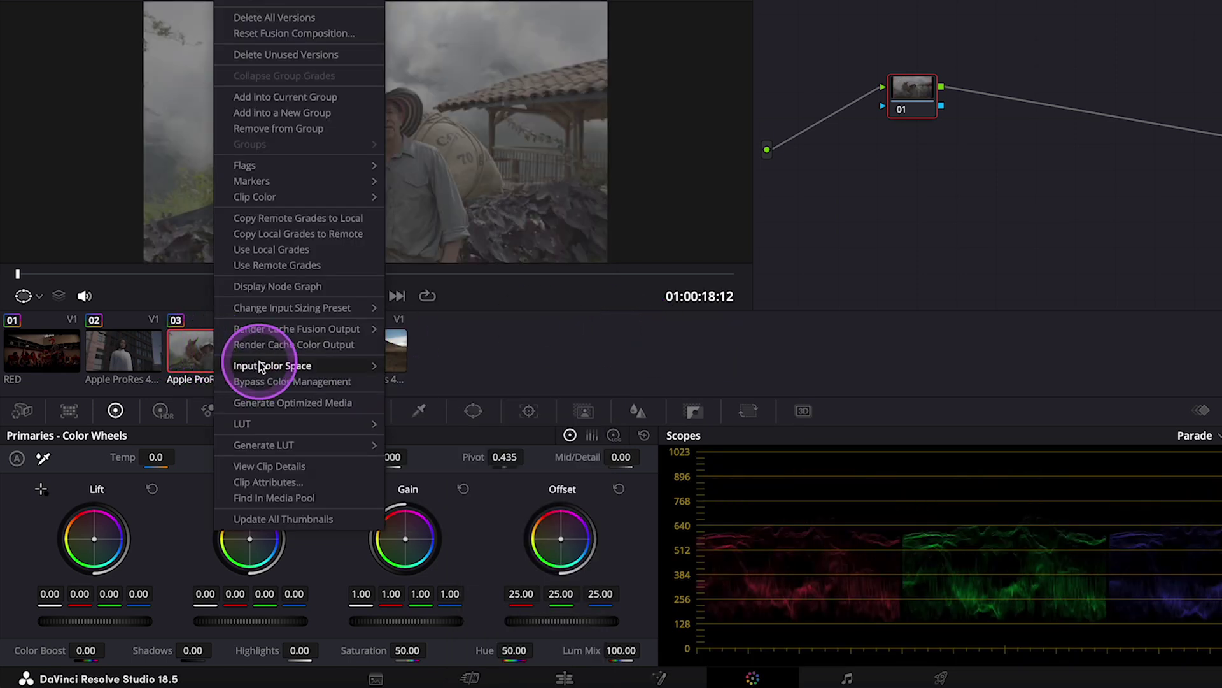
pyautogui.moveTo(280, 366)
pyautogui.moveTo(433, 336)
pyautogui.moveTo(404, 364)
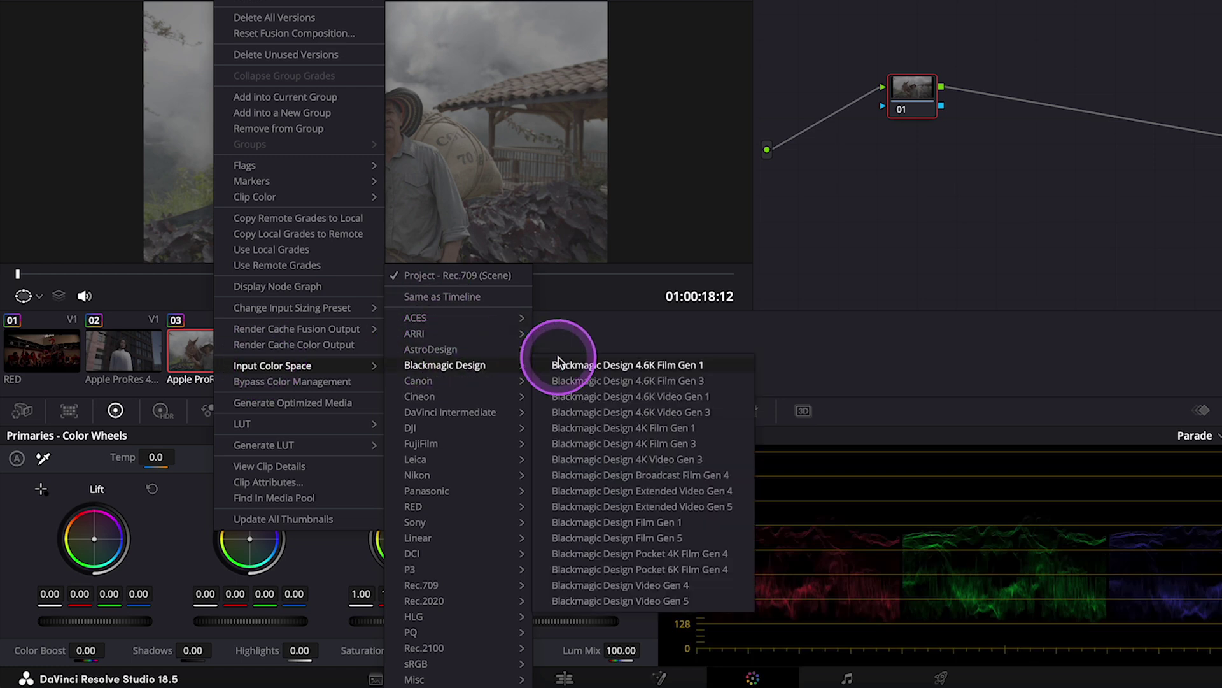
pyautogui.click(612, 389)
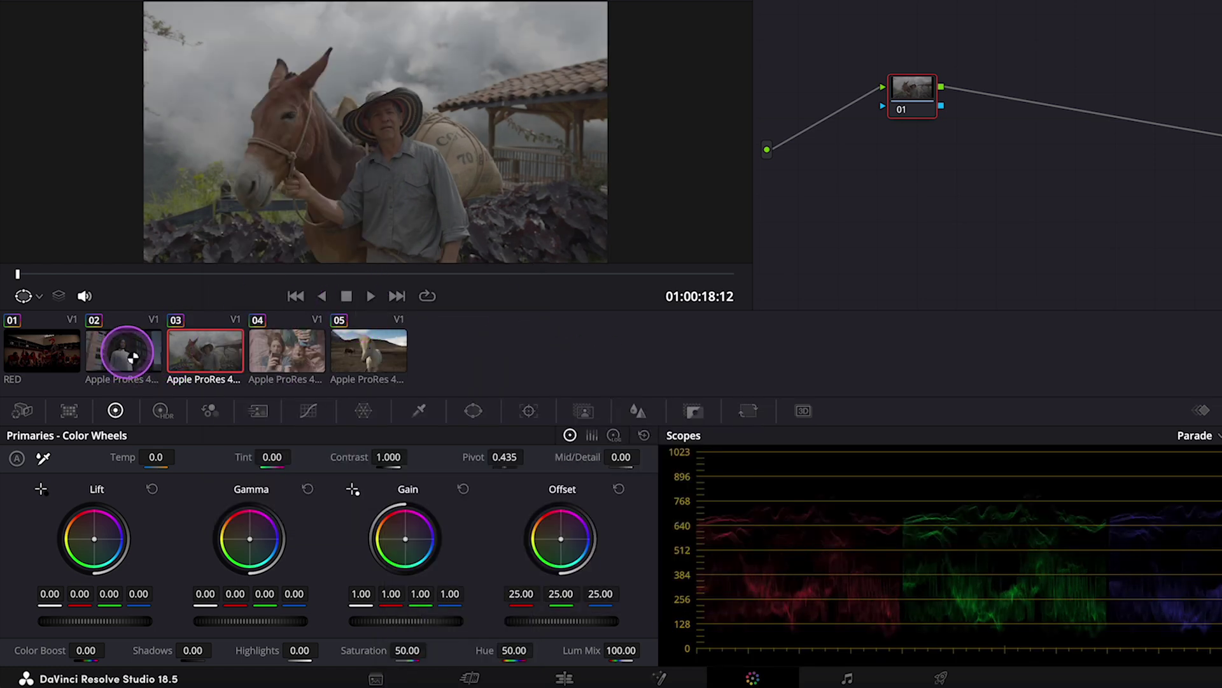
# Apply a RED log input color space to clip 02.
pyautogui.click(122, 349)
pyautogui.rightClick(127, 351)
pyautogui.moveTo(186, 369)
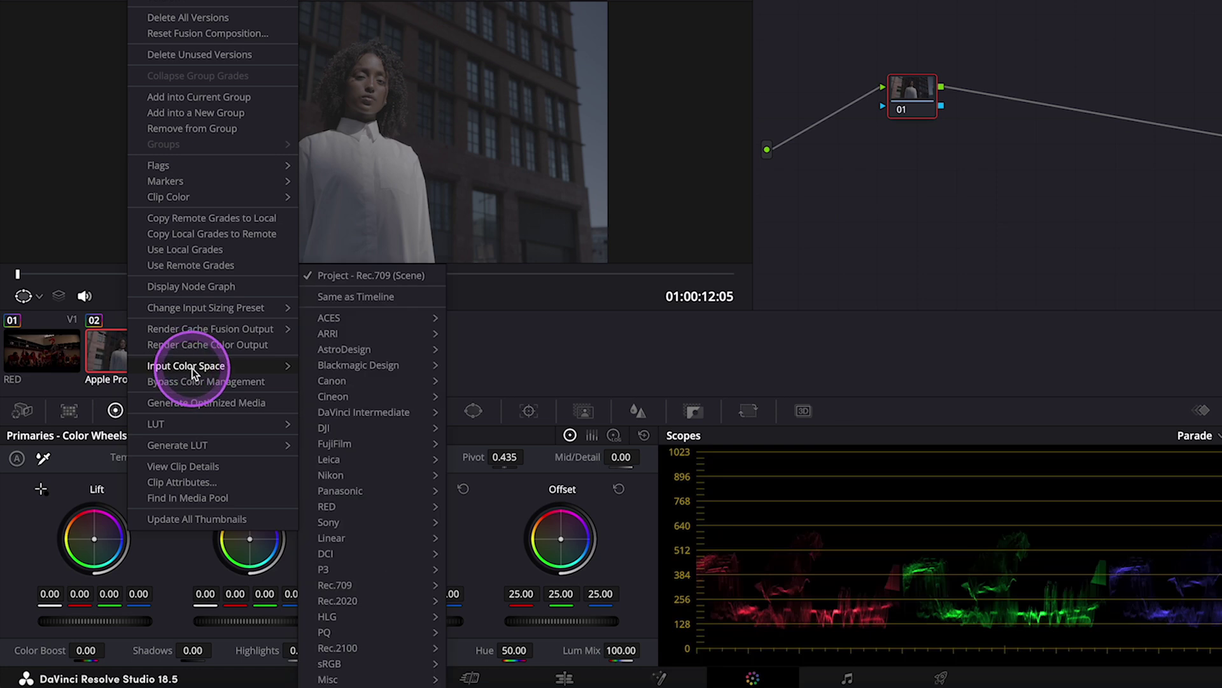
pyautogui.moveTo(376, 507)
pyautogui.click(508, 475)
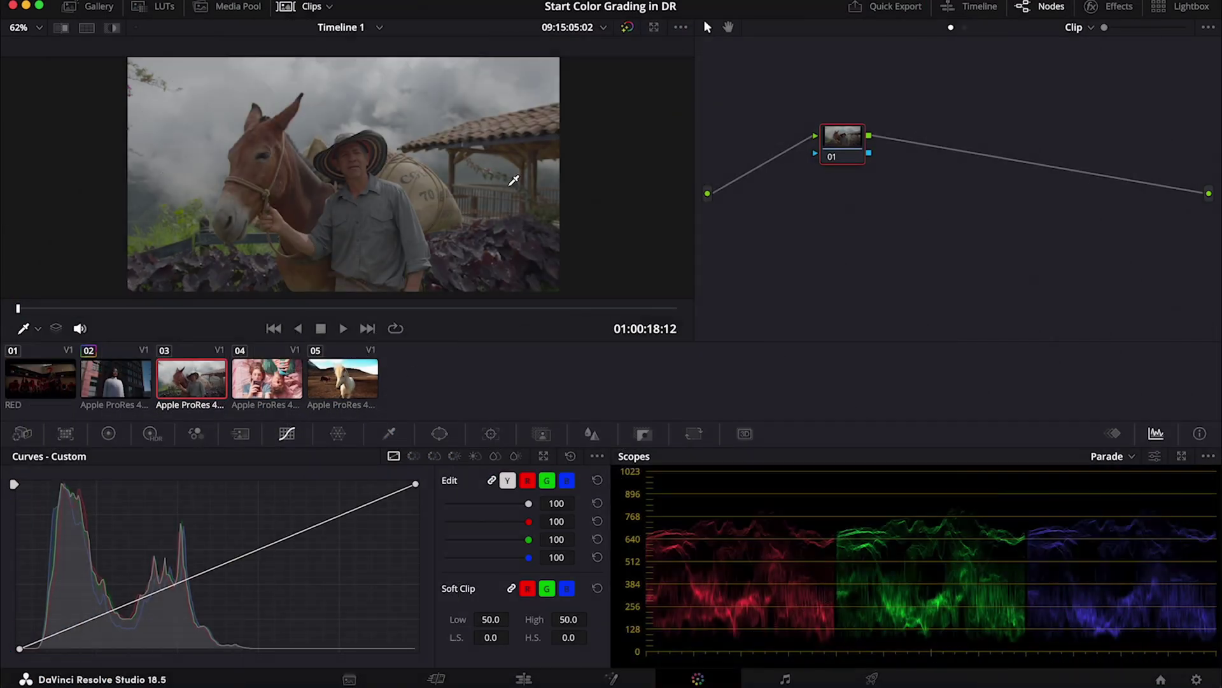
# Add serial nodes 02–05 to the mule clip with Alt+S and move node 05 below node 01.
pyautogui.click(493, 175)
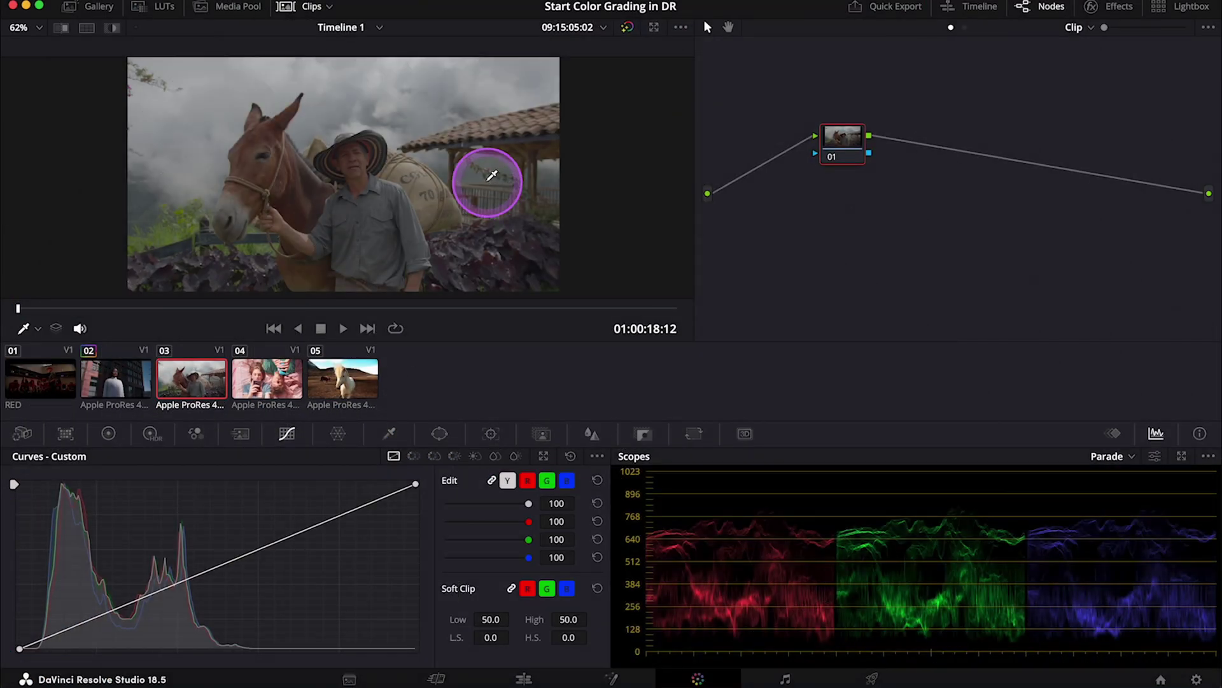
pyautogui.moveTo(508, 164)
pyautogui.mouseDown()
pyautogui.moveTo(486, 170)
pyautogui.moveTo(500, 168)
pyautogui.mouseUp()
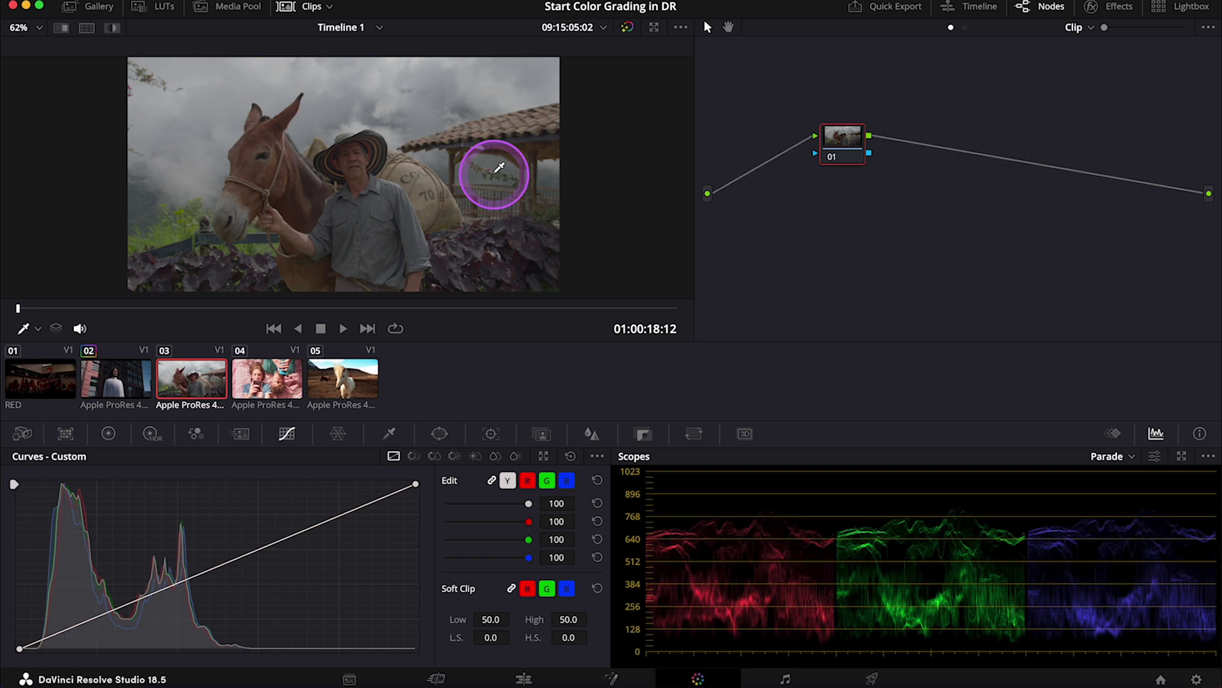
pyautogui.hotkey('alt', 's')
pyautogui.hotkey('alt', 's')
pyautogui.hotkey('alt', 's')
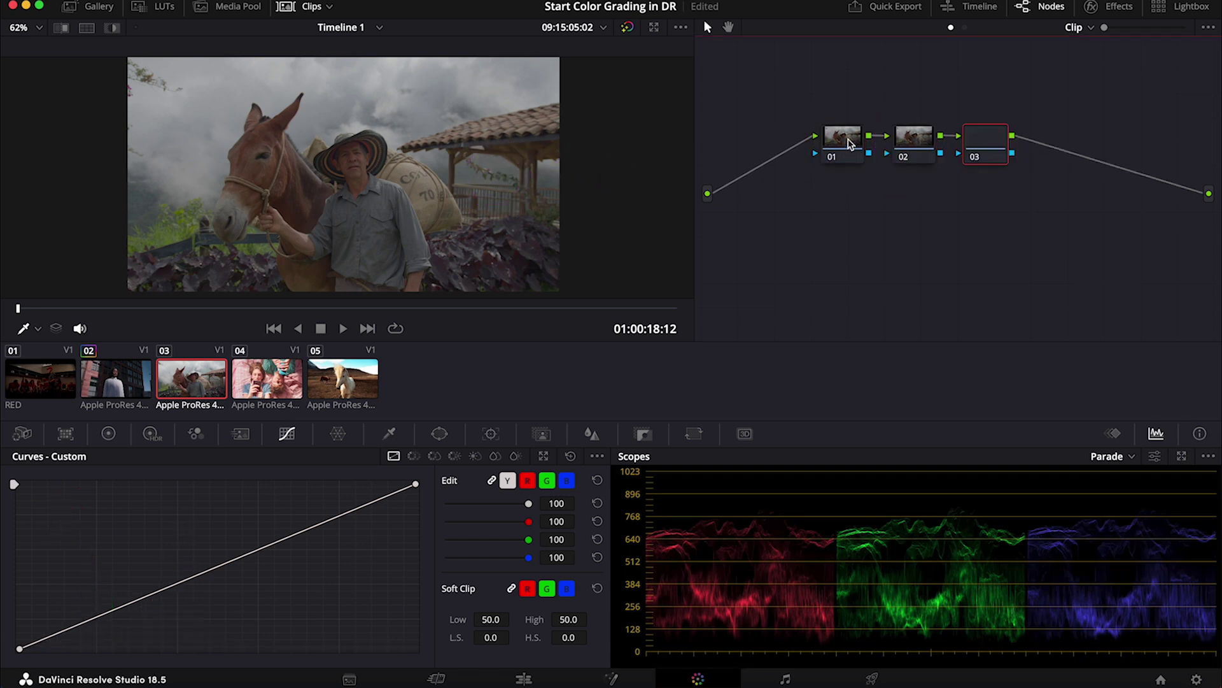
pyautogui.hotkey('alt', 's')
pyautogui.moveTo(1121, 137); pyautogui.dragTo(837, 214)
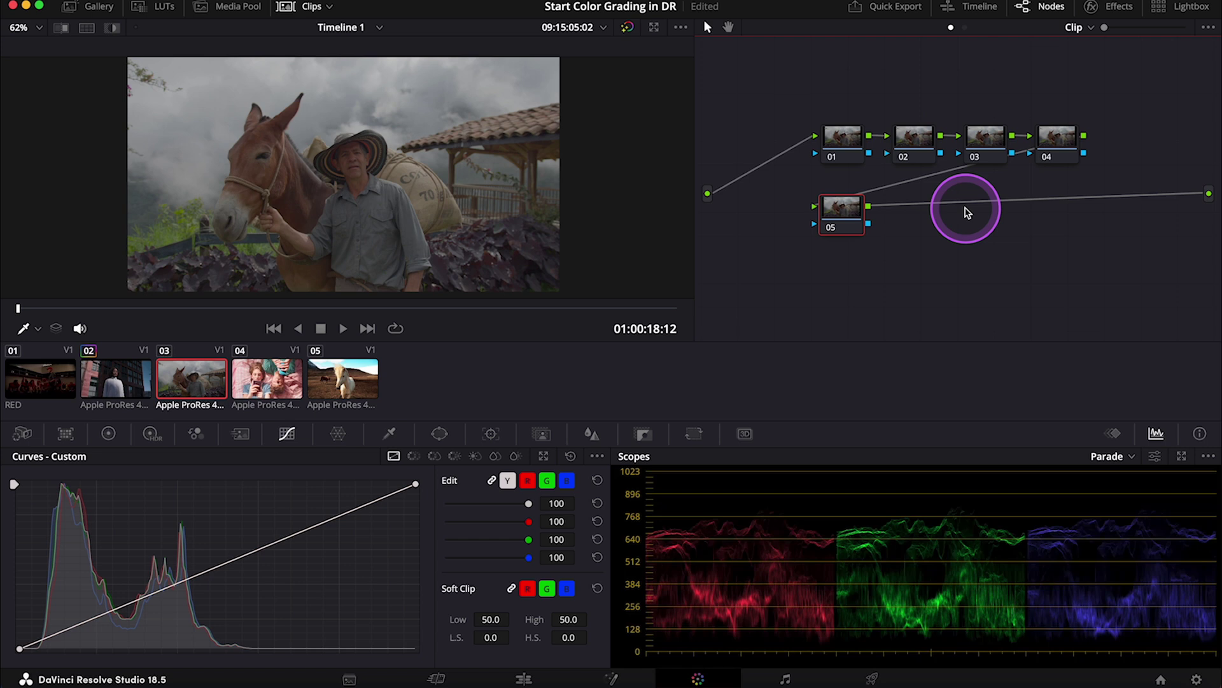
# Label node 01 'Exposure'.
pyautogui.rightClick(855, 151)
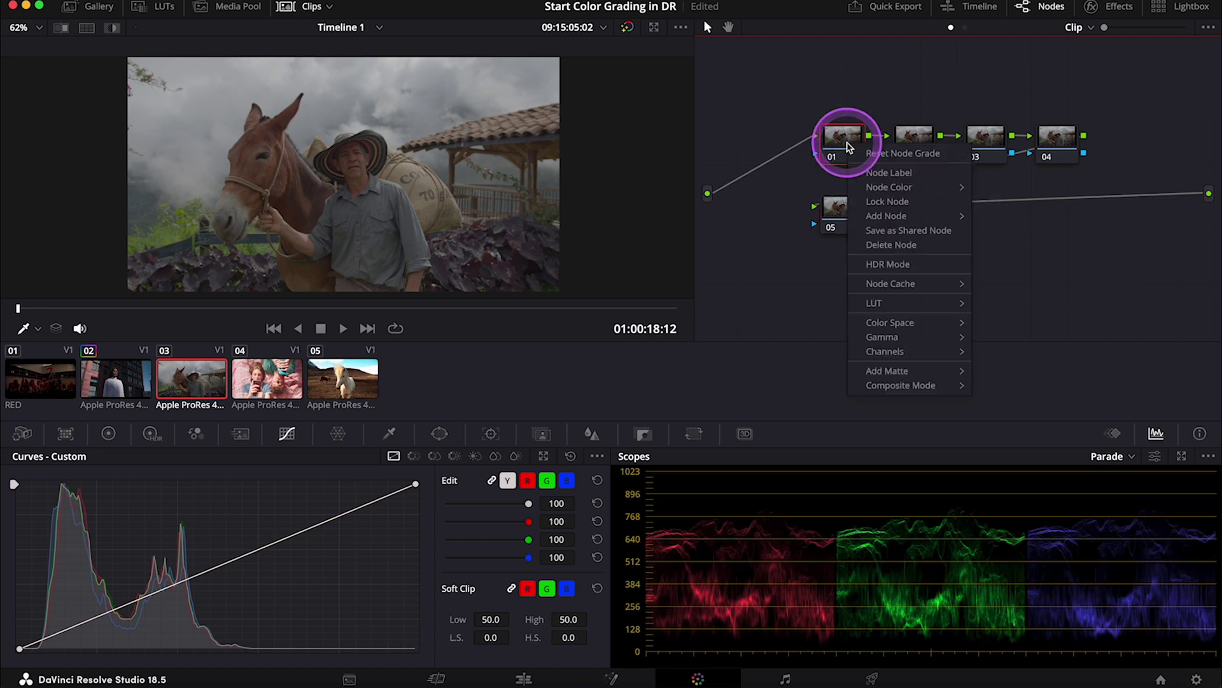
pyautogui.click(876, 173)
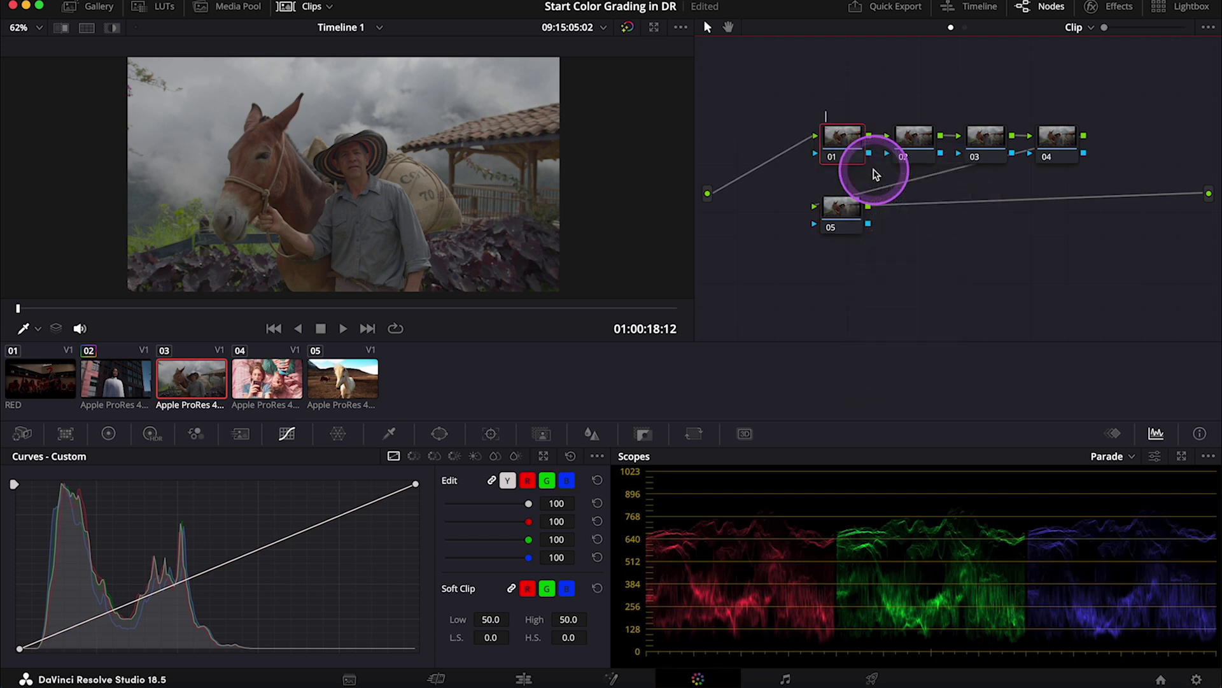
pyautogui.write('Exposure')
pyautogui.press('Return')
pyautogui.click(870, 151)
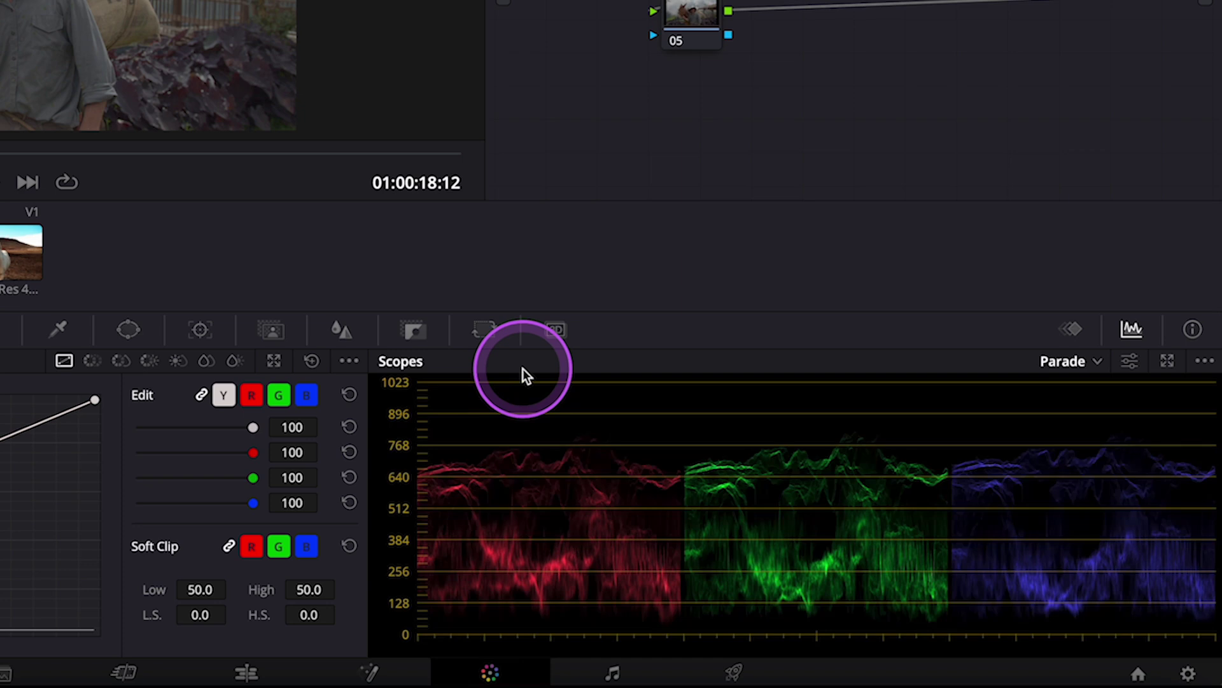
# Switch the scopes display from RGB Parade to Waveform.
pyautogui.click(1071, 361)
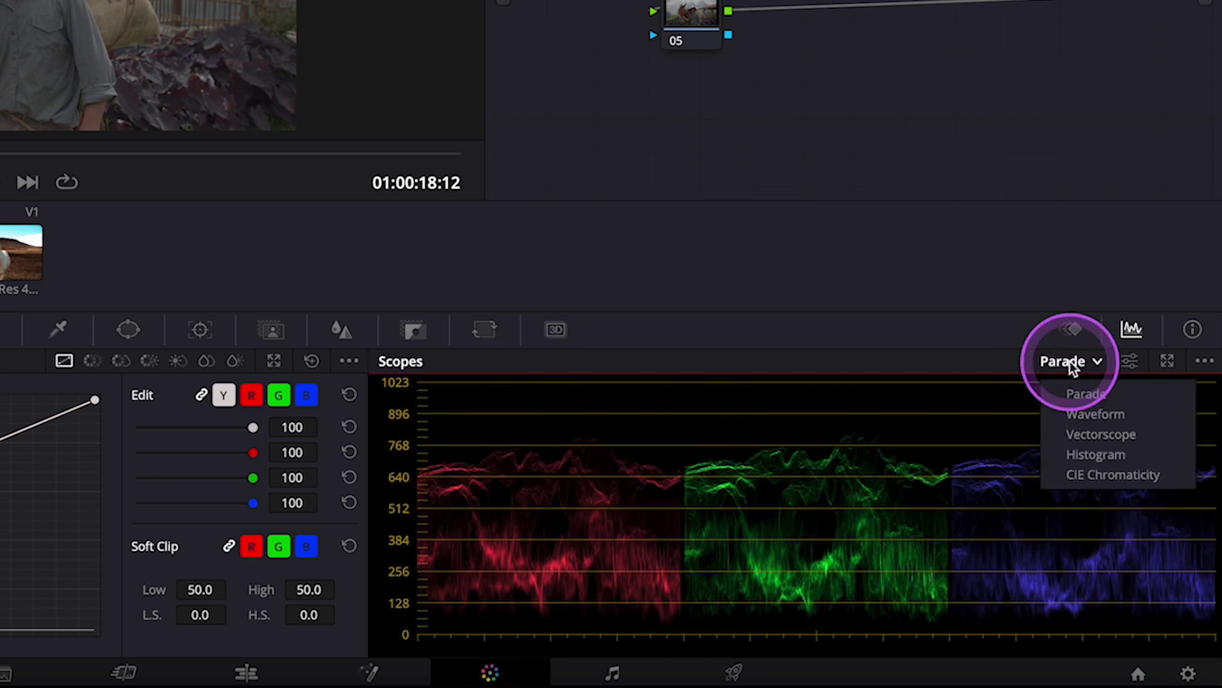
pyautogui.click(1082, 421)
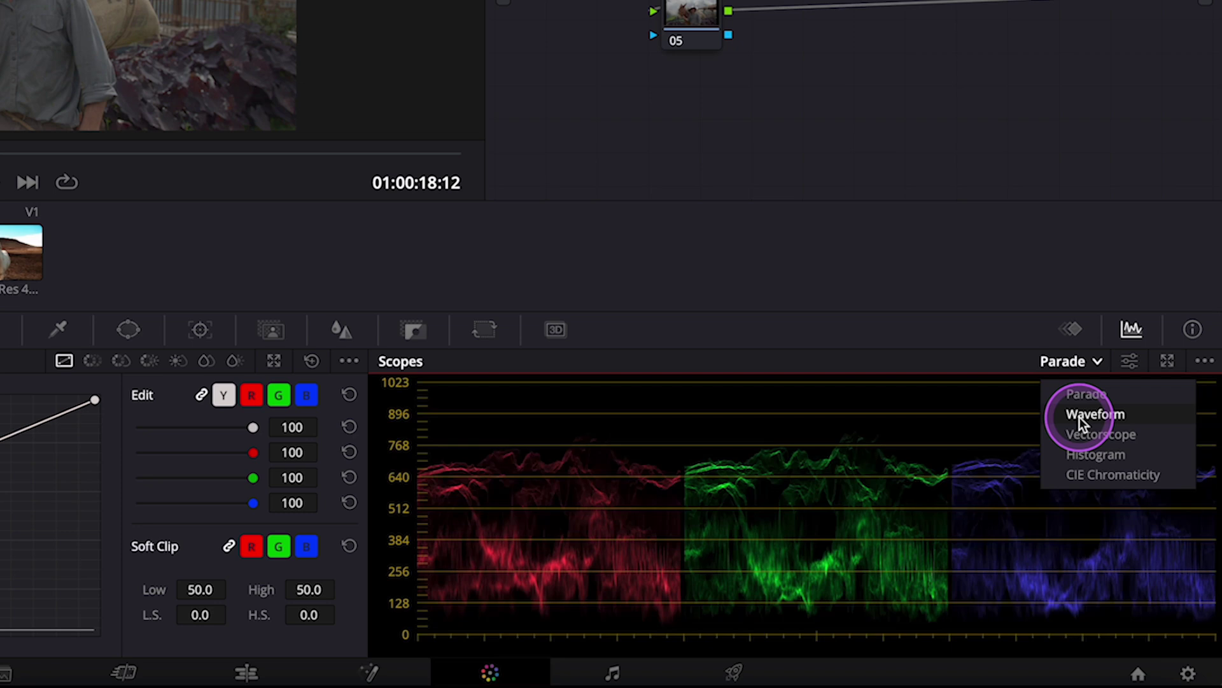
pyautogui.click(1080, 419)
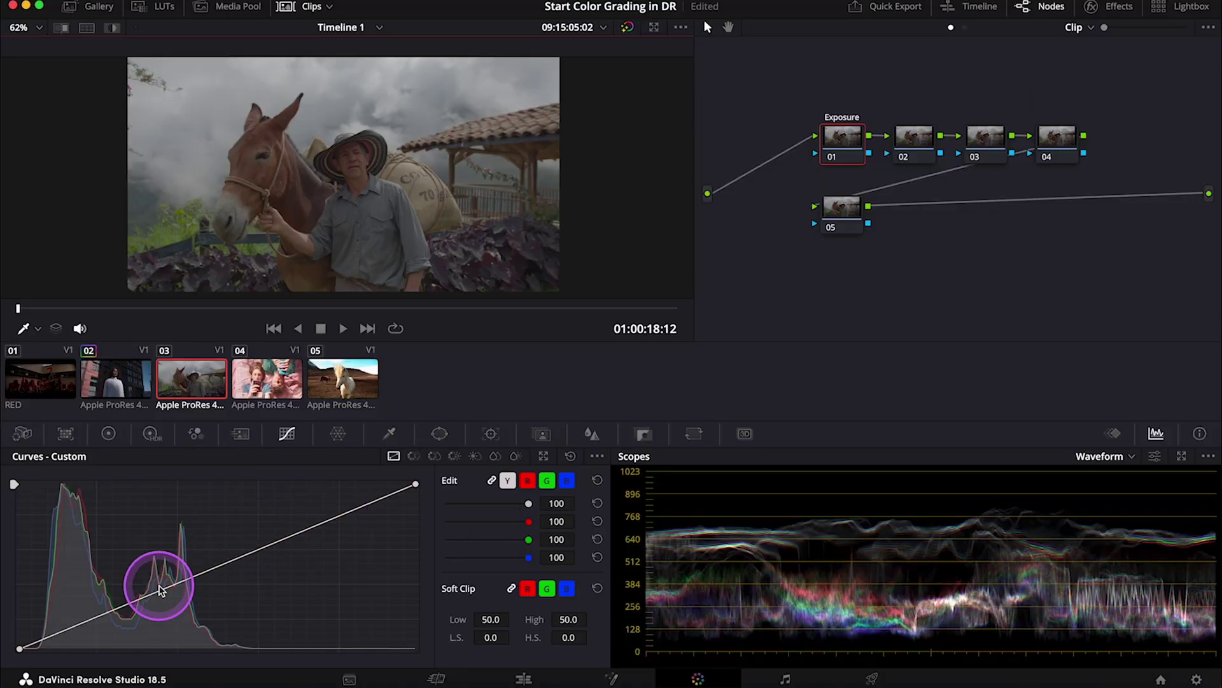
# Shape a custom S-curve: lower shadows, raise highlights, lift midtones, then toggle the grade to compare.
pyautogui.moveTo(117, 609); pyautogui.dragTo(122, 616)
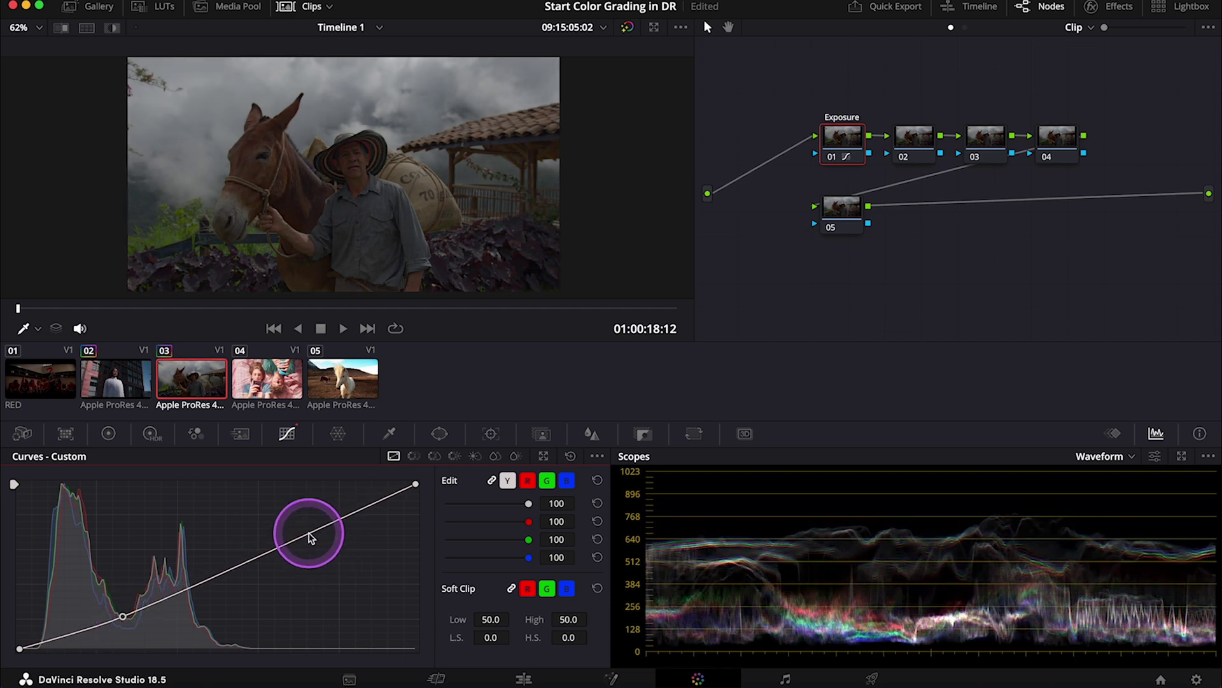
pyautogui.moveTo(309, 535); pyautogui.dragTo(293, 514)
pyautogui.moveTo(122, 615); pyautogui.dragTo(119, 604)
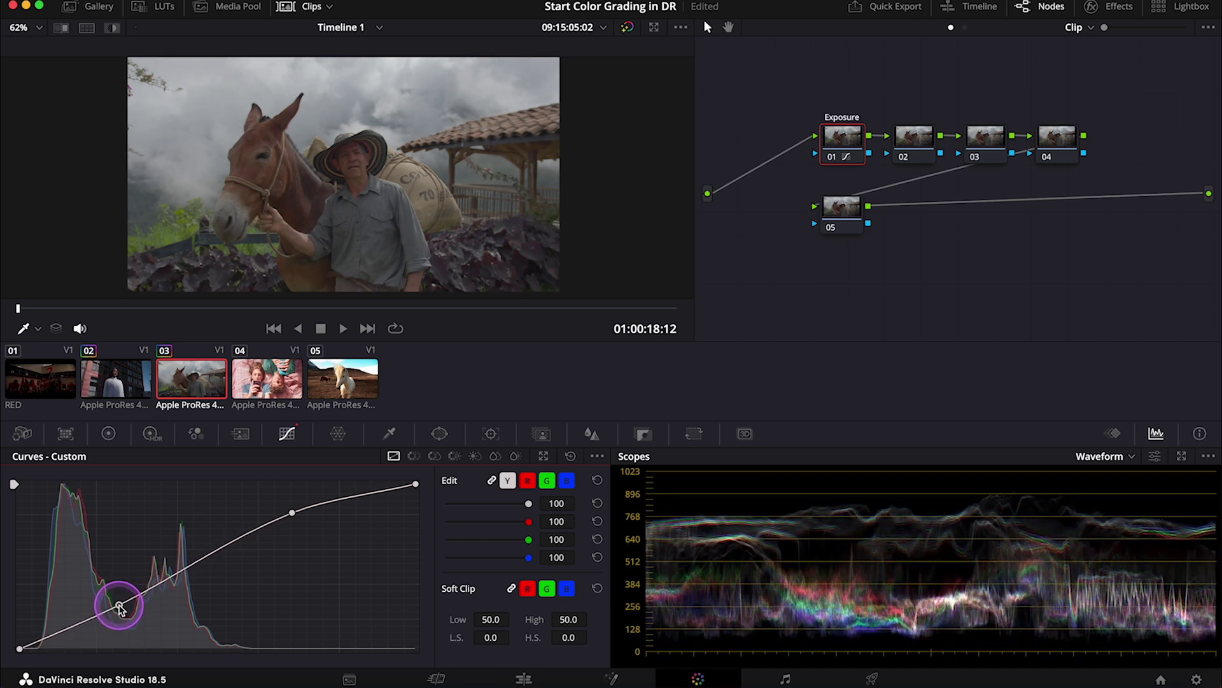
pyautogui.moveTo(199, 564); pyautogui.dragTo(197, 561)
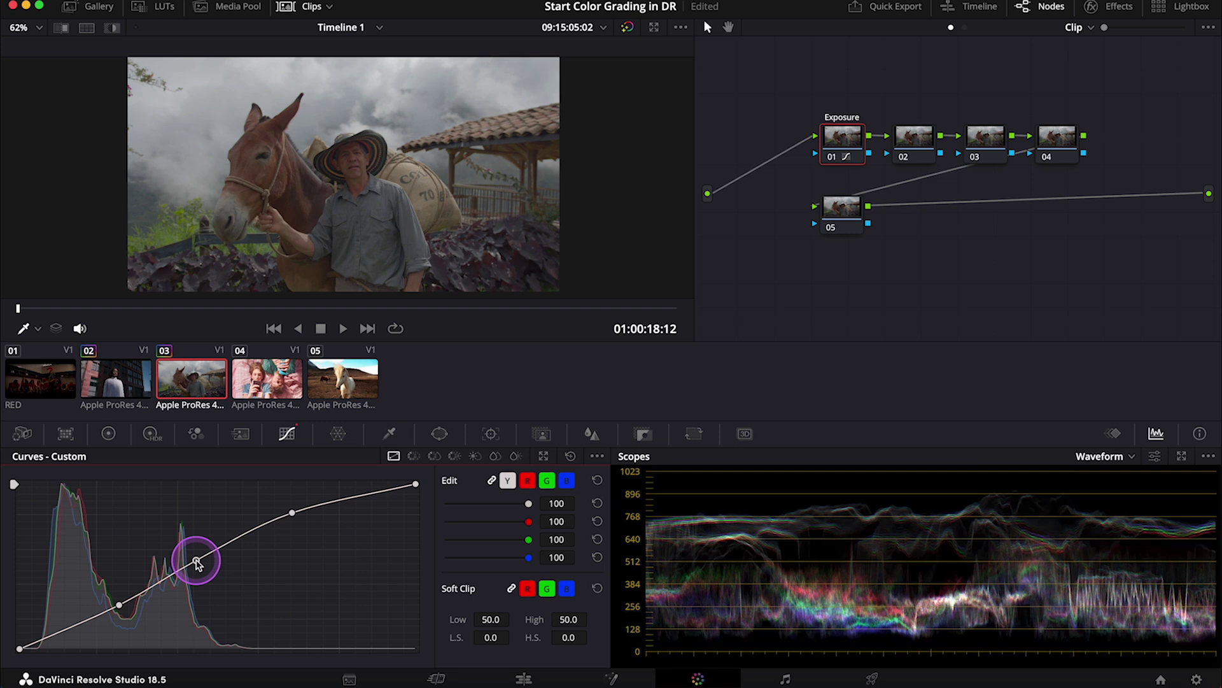
pyautogui.moveTo(196, 562); pyautogui.dragTo(189, 550)
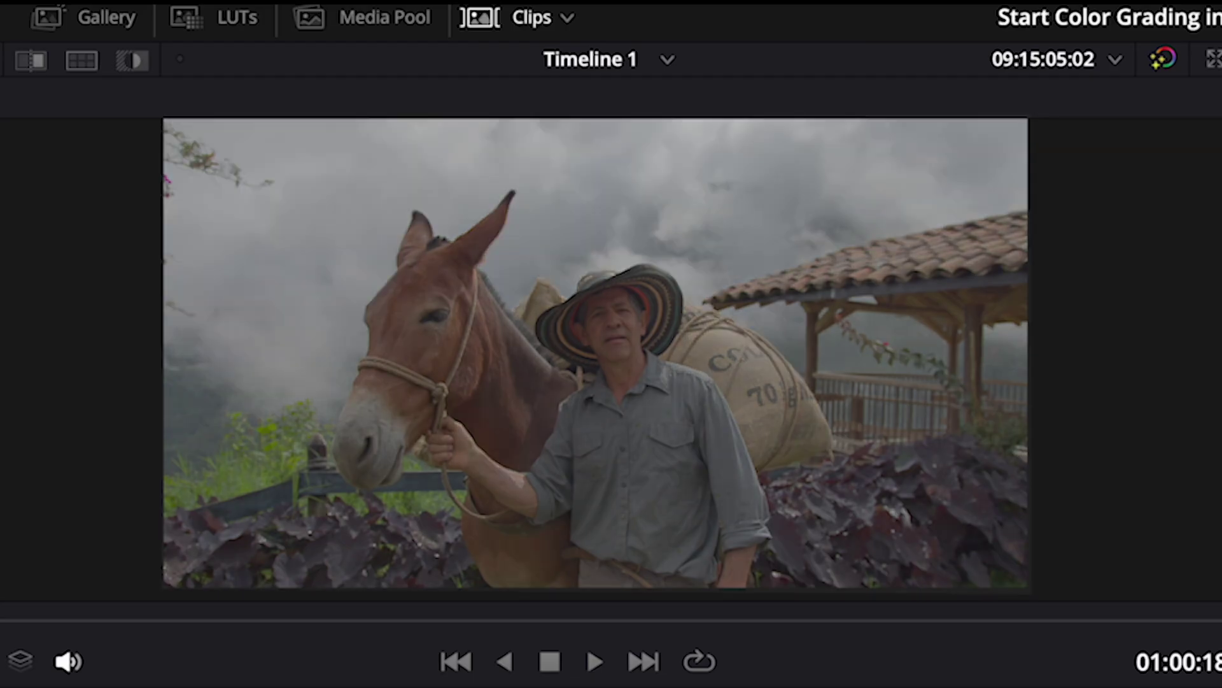
pyautogui.hotkey('shift', 'd')
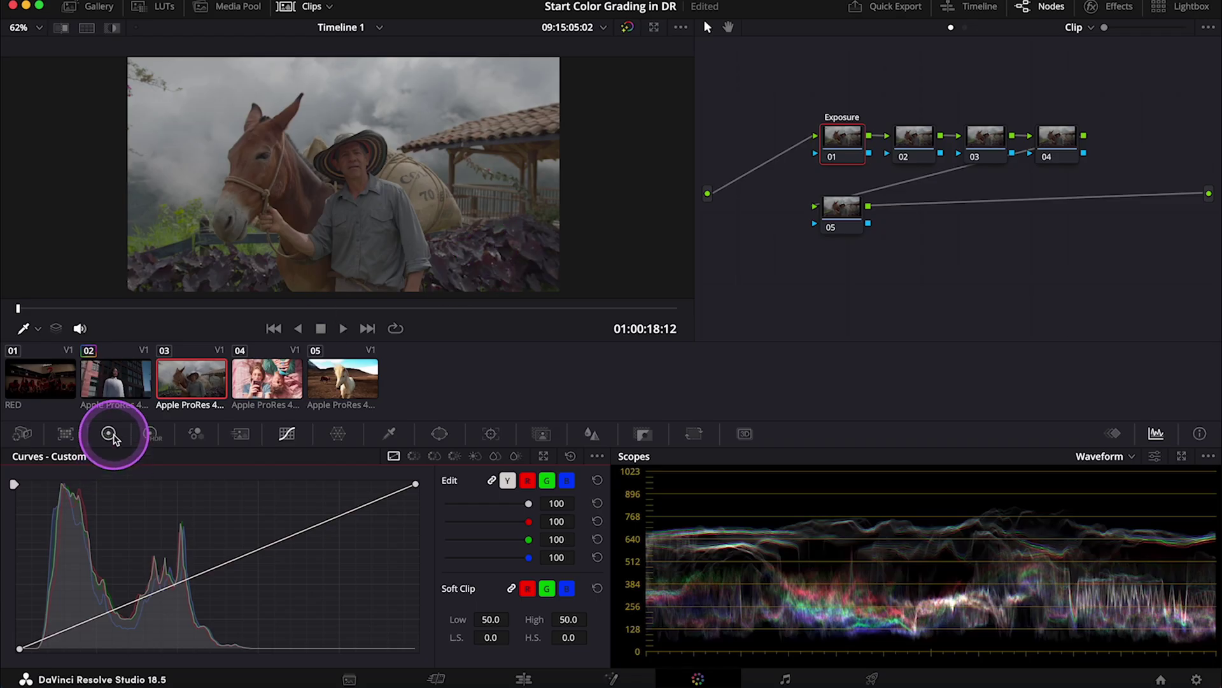
# On the primary color wheels, raise Offset to 28.20 and Gain to 1.07, slightly lowering Gamma and Lift.
pyautogui.click(110, 435)
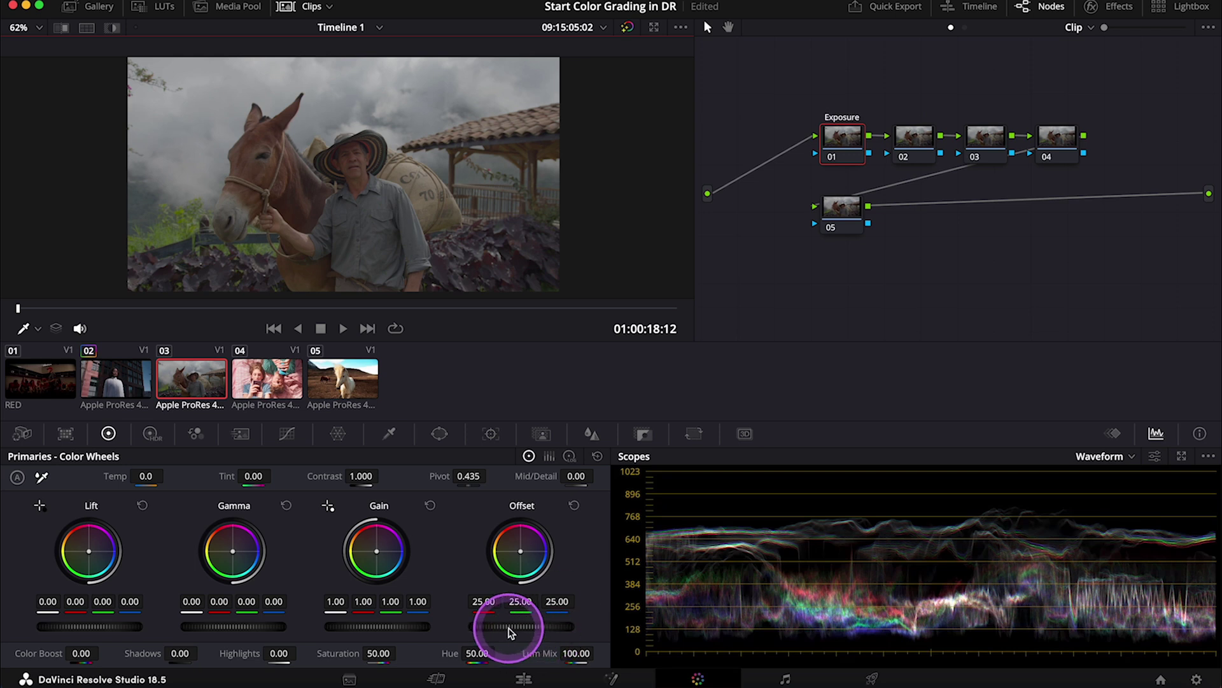
pyautogui.moveTo(507, 628); pyautogui.dragTo(579, 633)
pyautogui.moveTo(778, 676); pyautogui.dragTo(622, 626)
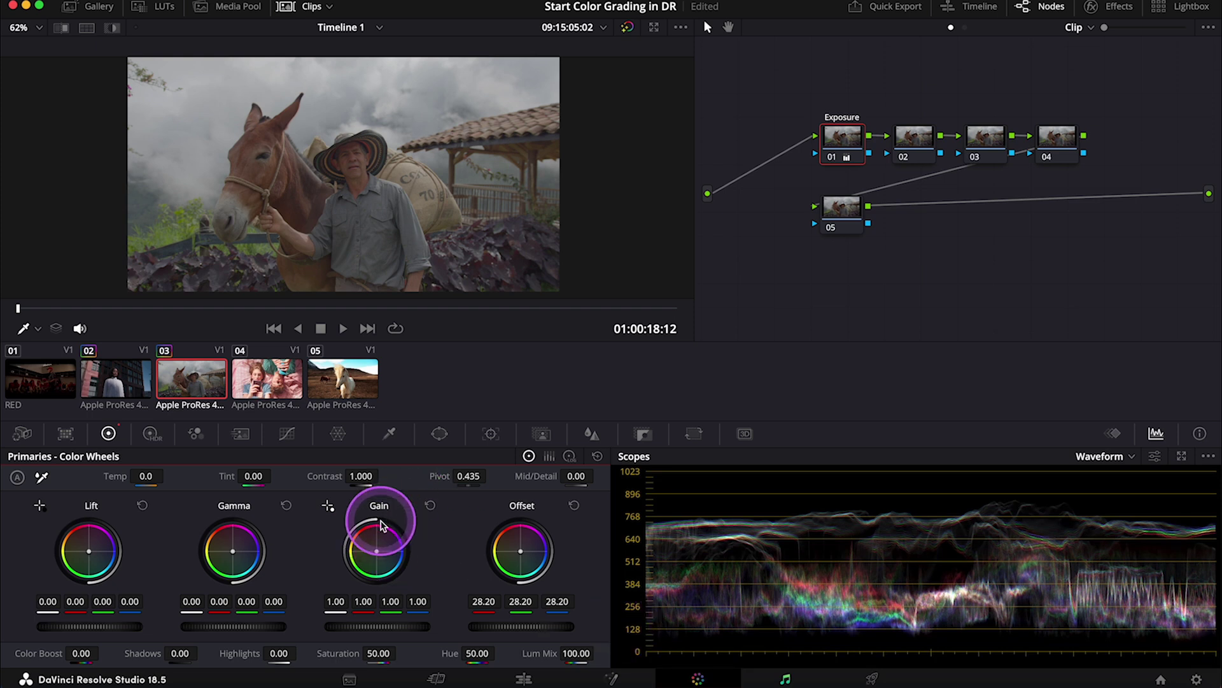
pyautogui.moveTo(358, 624); pyautogui.dragTo(408, 628)
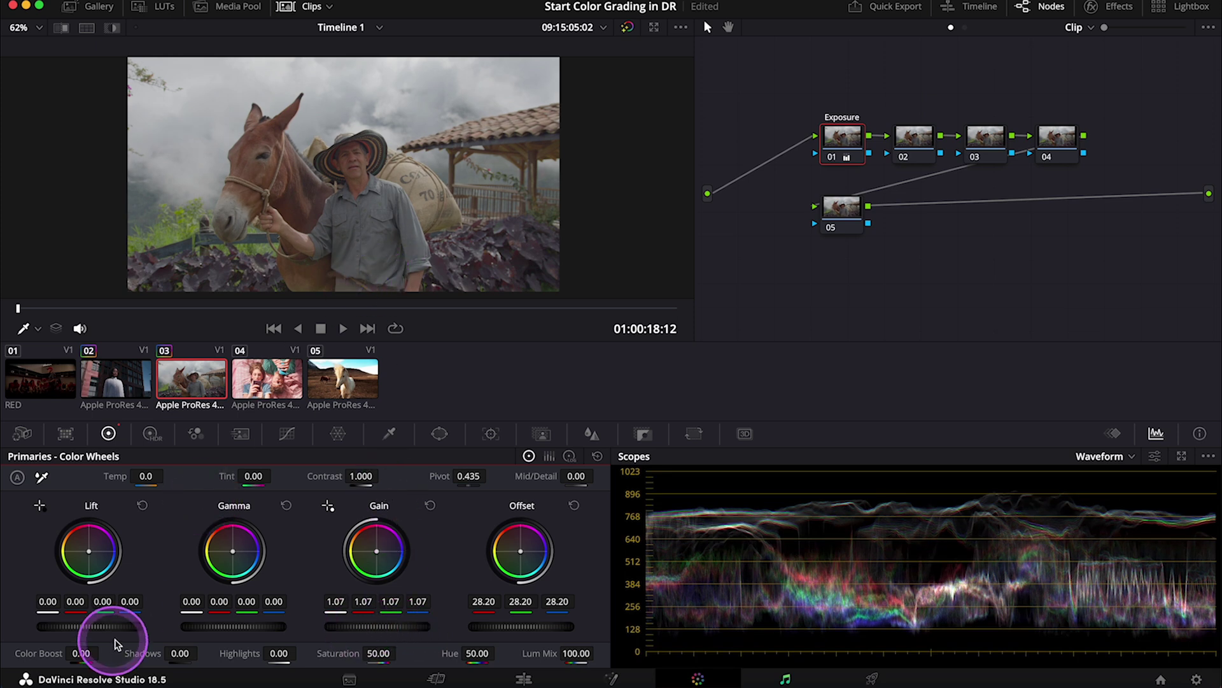
pyautogui.moveTo(255, 627)
pyautogui.mouseDown()
pyautogui.moveTo(186, 619)
pyautogui.moveTo(250, 619)
pyautogui.mouseUp()
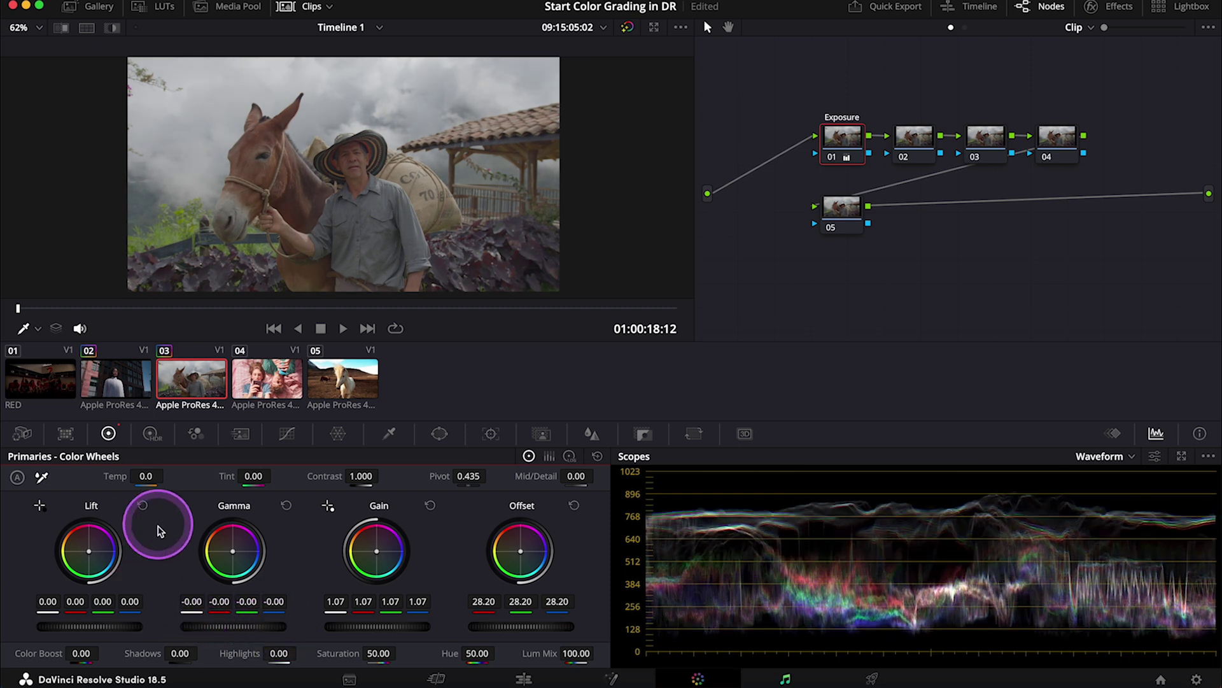
pyautogui.moveTo(106, 631)
pyautogui.mouseDown()
pyautogui.moveTo(74, 627)
pyautogui.moveTo(91, 623)
pyautogui.mouseUp()
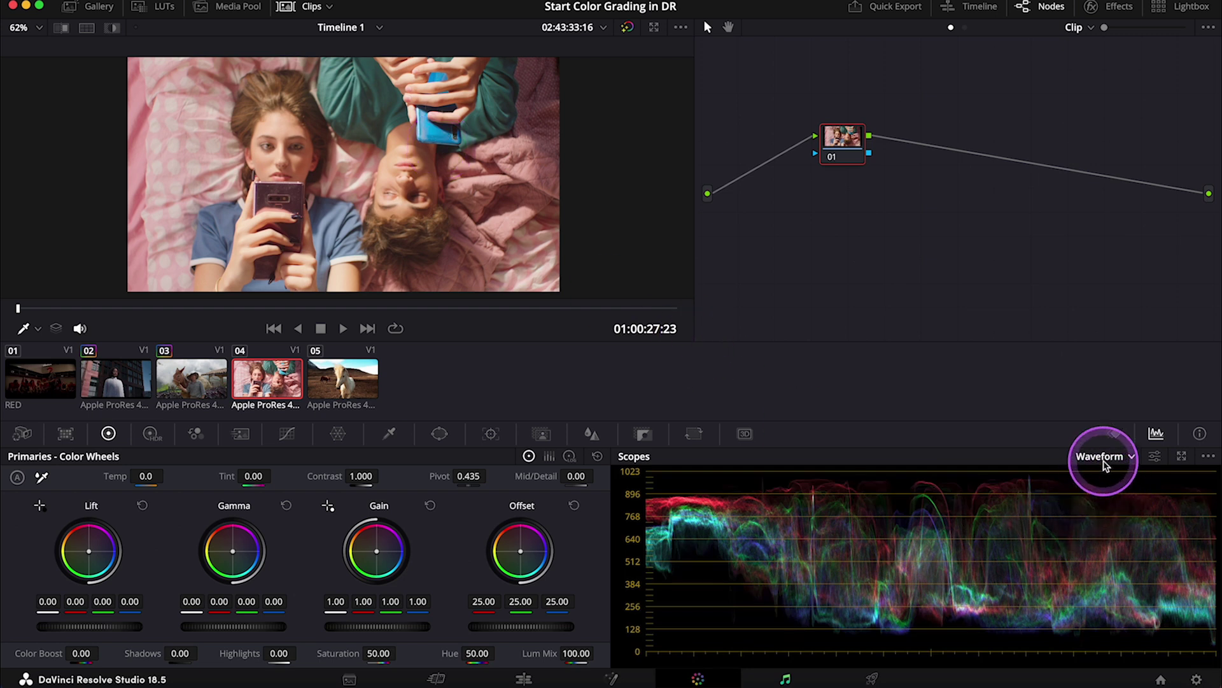
# Switch the scope to RGB Parade and label clip 04's first node 'Balance'.
pyautogui.click(1104, 460)
pyautogui.click(1111, 480)
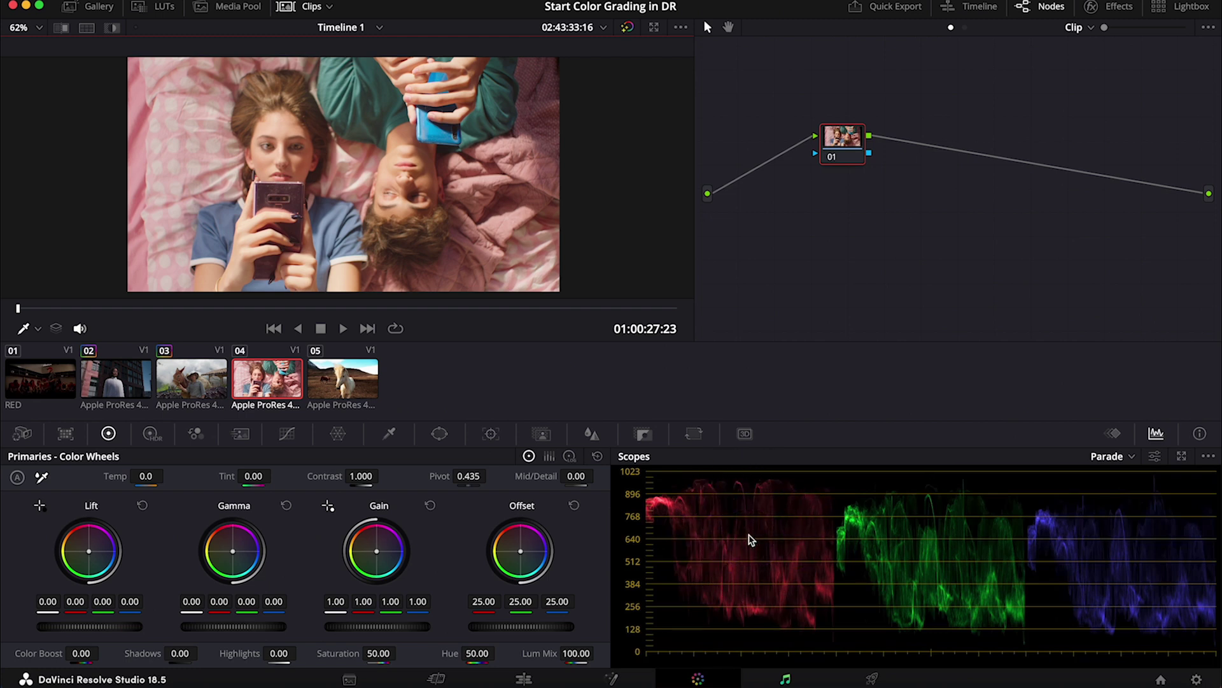
pyautogui.rightClick(856, 142)
pyautogui.write('Balance')
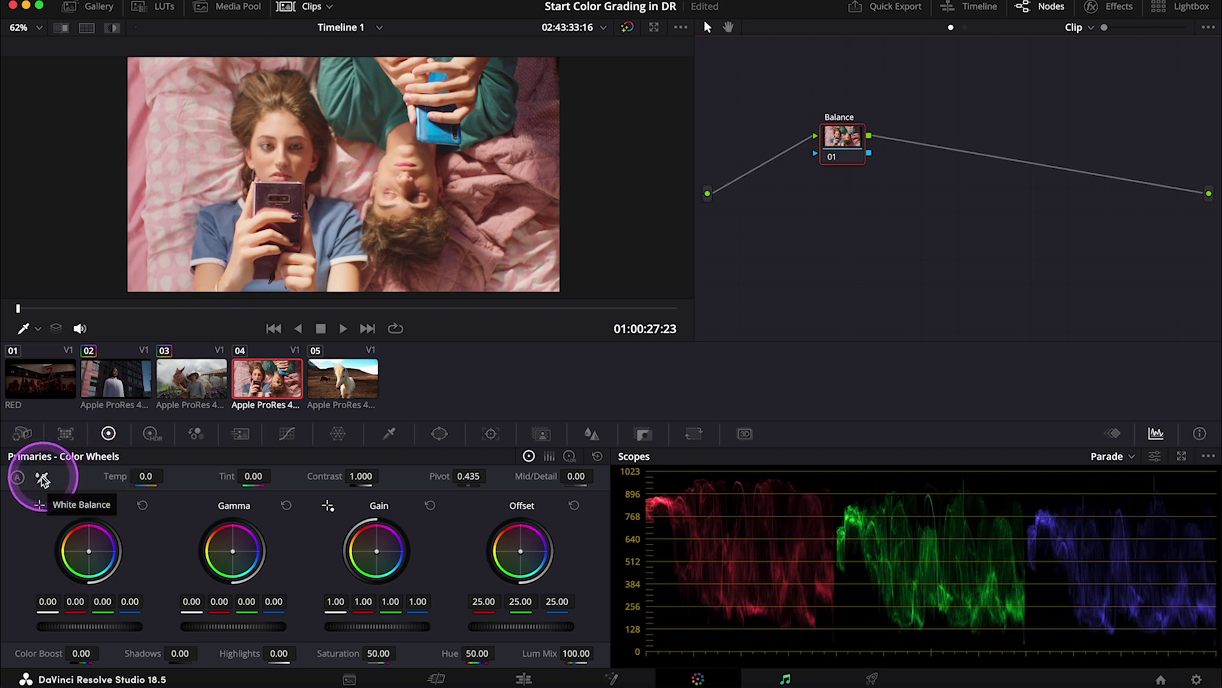
# Sample the boy's shirt sleeve with the White Balance picker to neutralize the portrait clip.
pyautogui.click(42, 482)
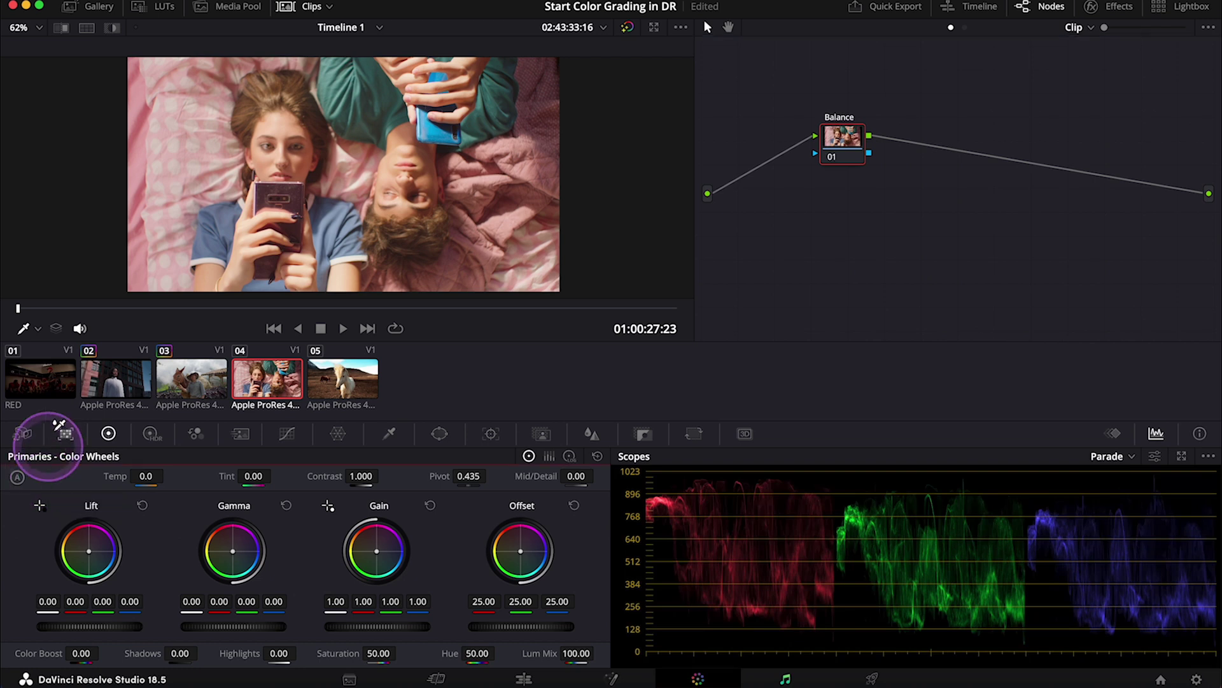
pyautogui.scroll(6, 372, 252)
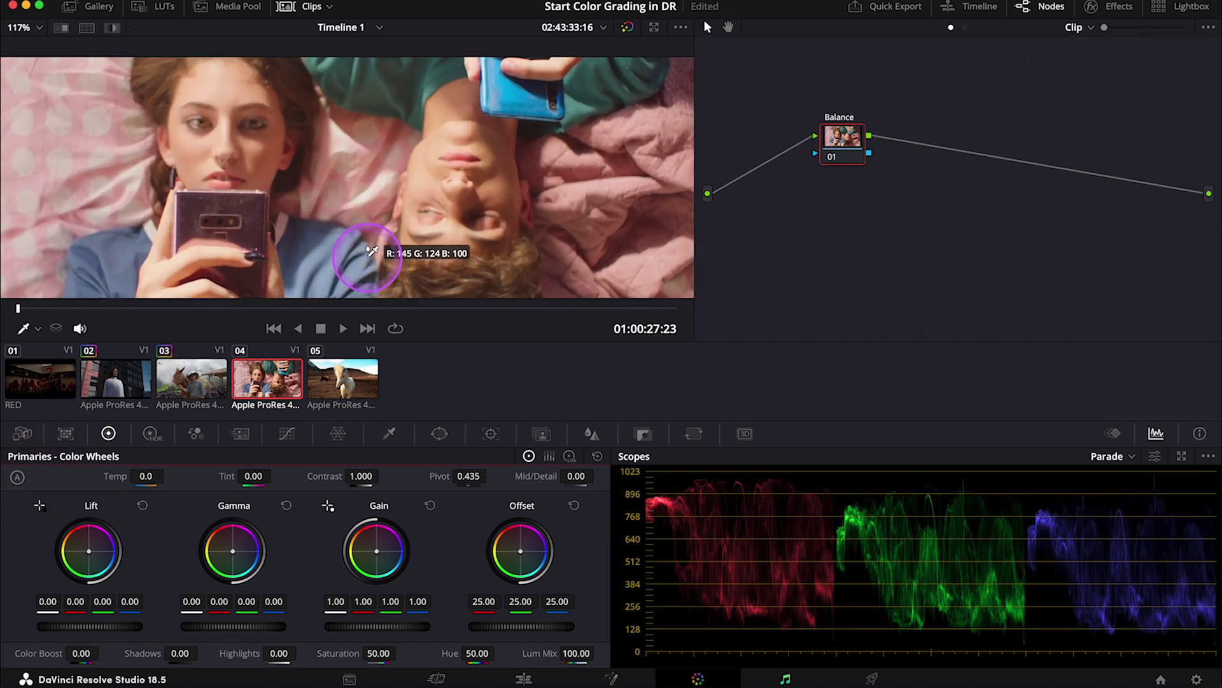
pyautogui.moveTo(374, 230); pyautogui.dragTo(357, 207)
pyautogui.scroll(-6, 360, 204)
pyautogui.scroll(2, 368, 177)
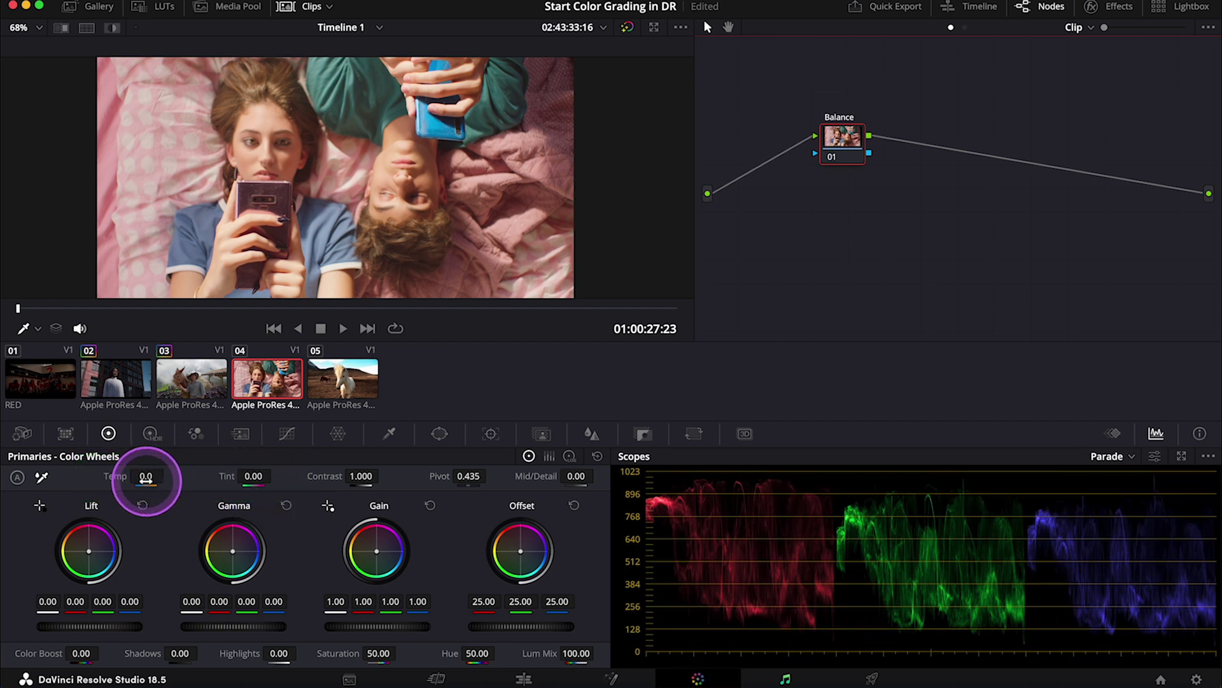
# Cool the temperature and lower the tint slightly on the Balance node, then save the project.
pyautogui.moveTo(143, 477); pyautogui.dragTo(133, 479)
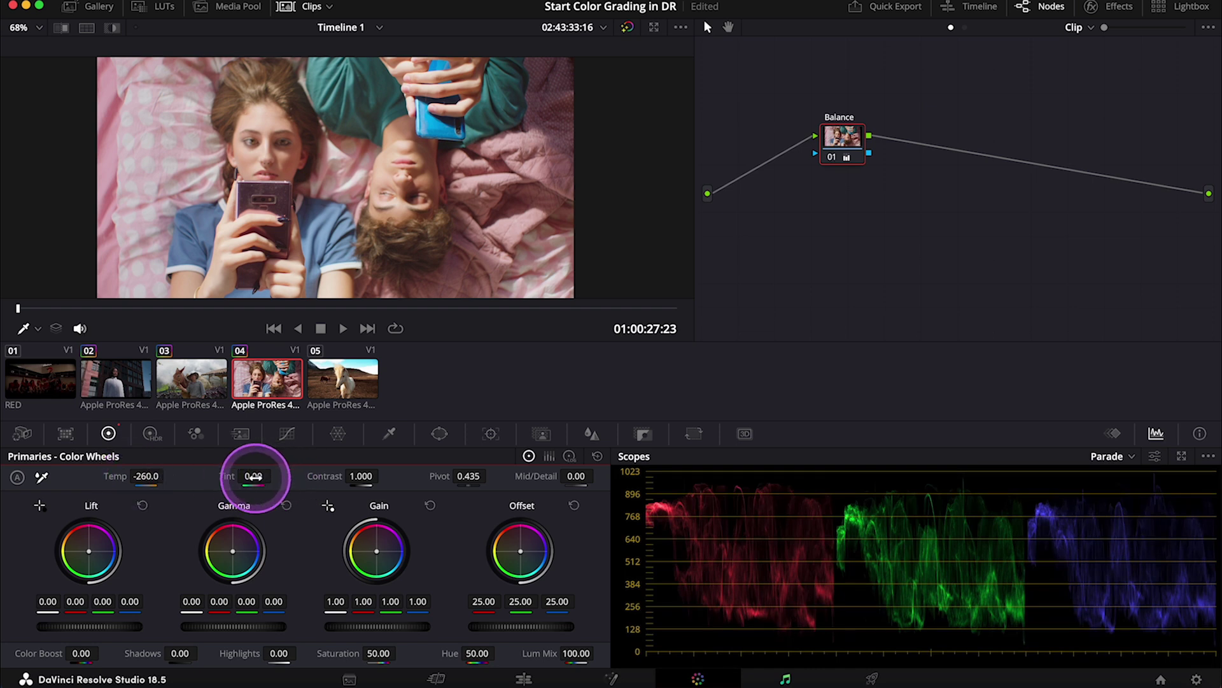
pyautogui.moveTo(253, 479); pyautogui.dragTo(257, 478)
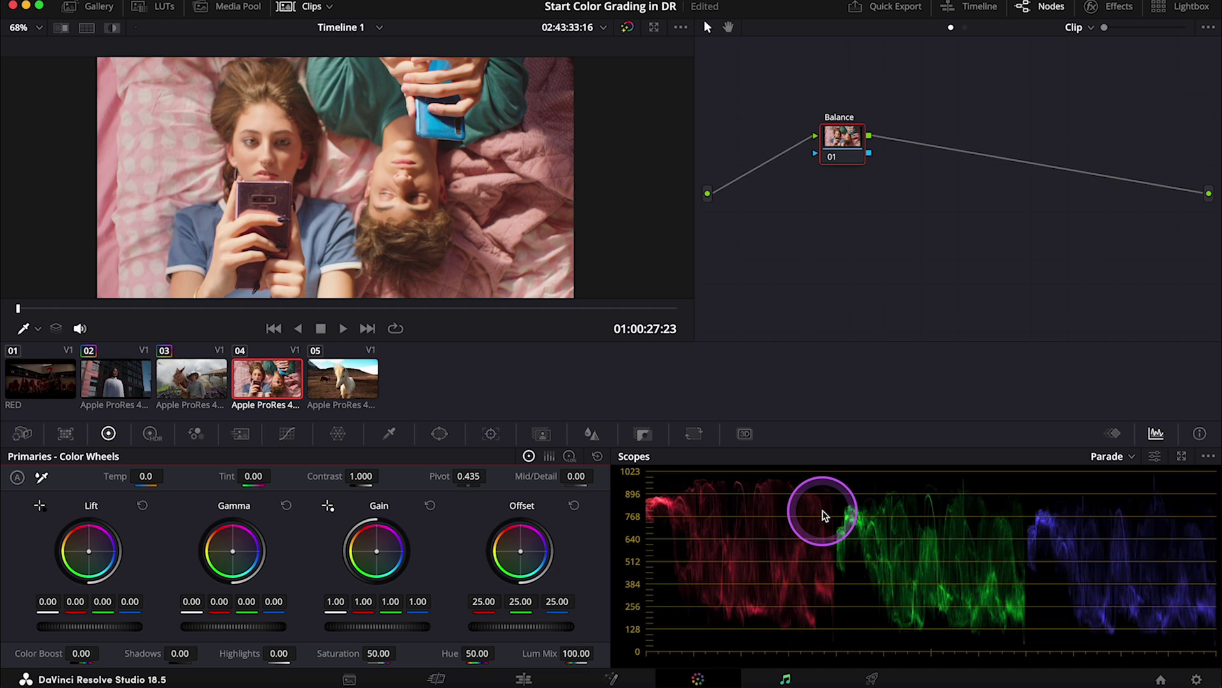
pyautogui.press('super+s')
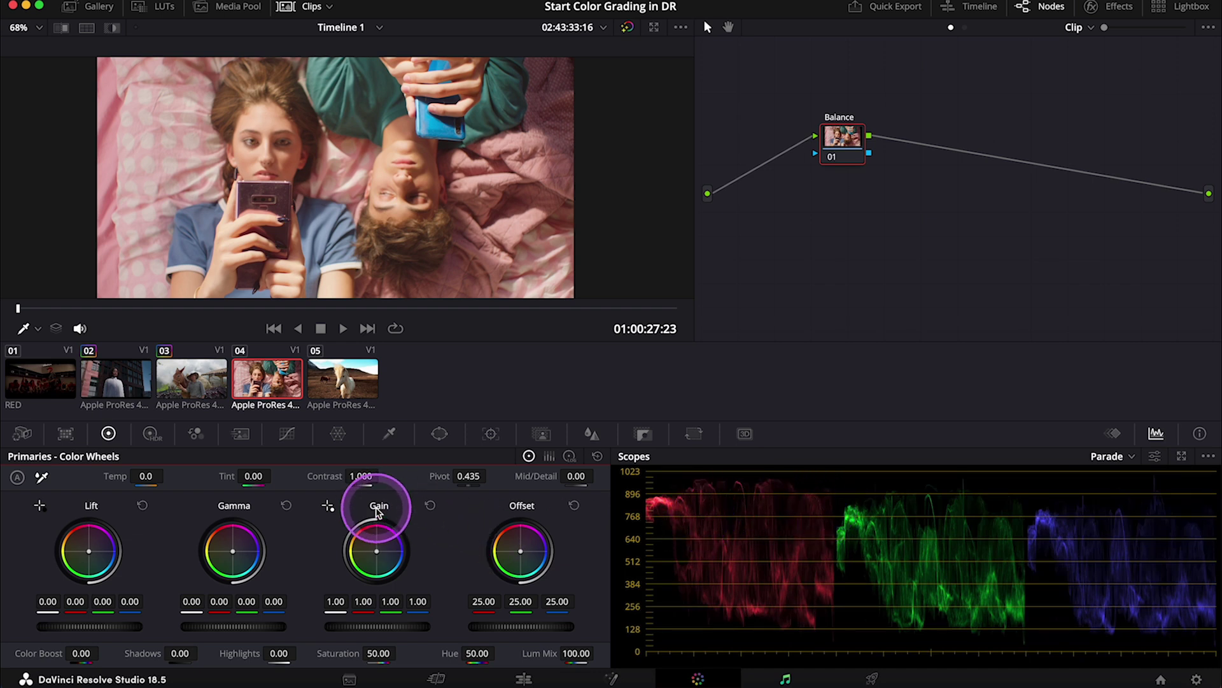
# Nudge the Gain wheel, then reset the Balance node's grade to neutral.
pyautogui.moveTo(382, 554); pyautogui.dragTo(389, 552)
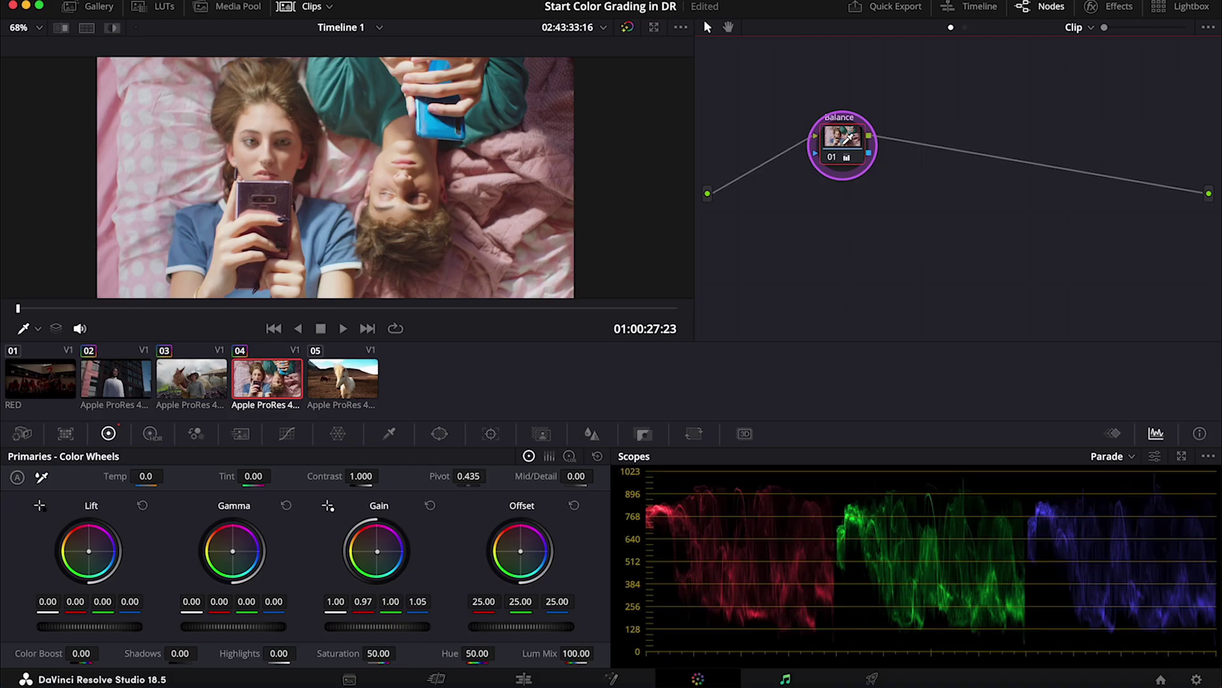
pyautogui.rightClick(850, 152)
pyautogui.click(870, 164)
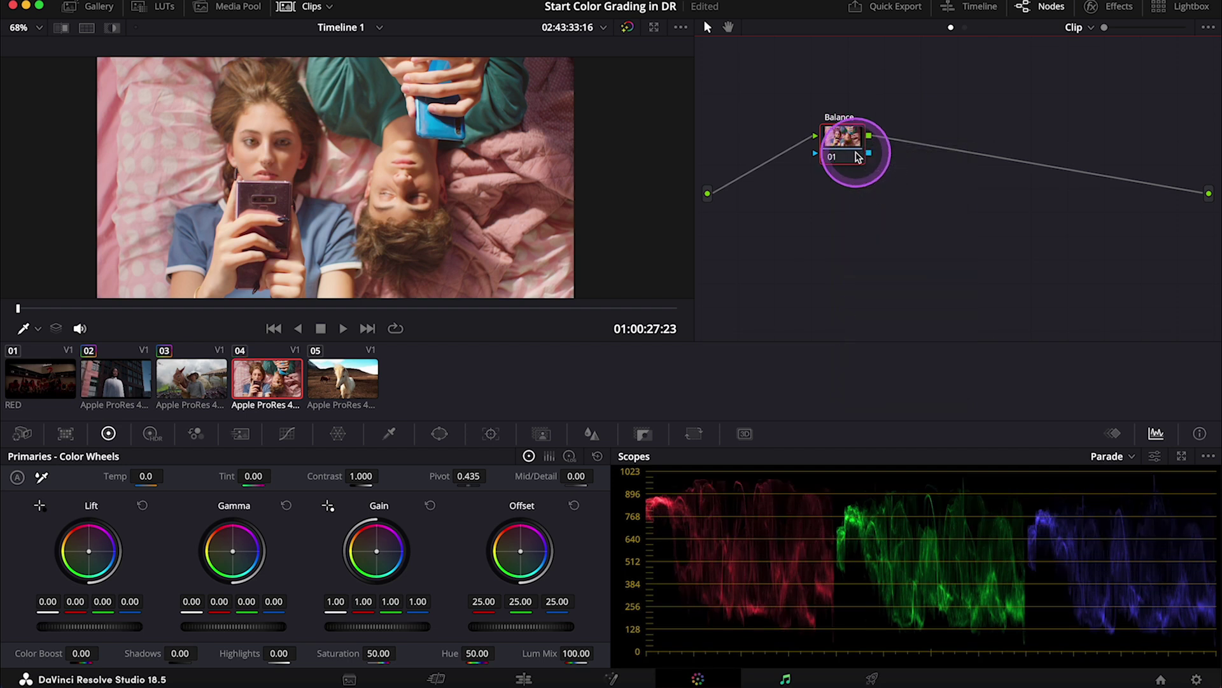
# Switch Primaries to per-channel bars and trim the Balance node's gain to red 0.97, green 0.98.
pyautogui.click(549, 457)
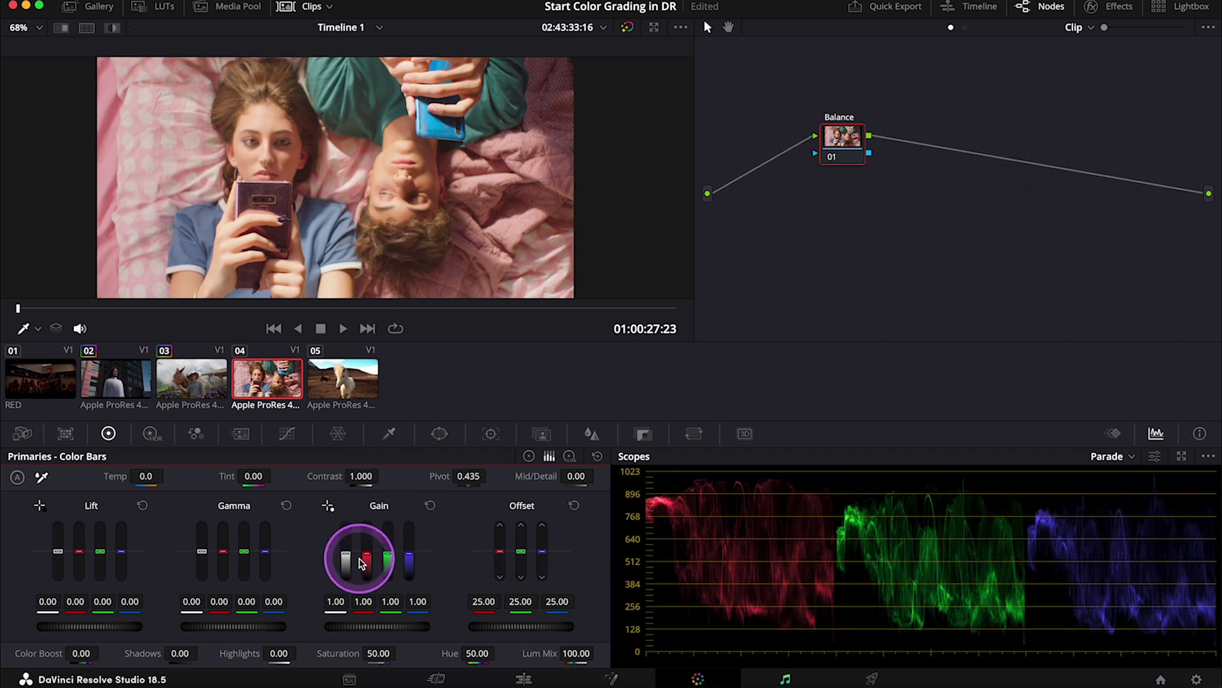
pyautogui.moveTo(368, 604); pyautogui.dragTo(393, 601)
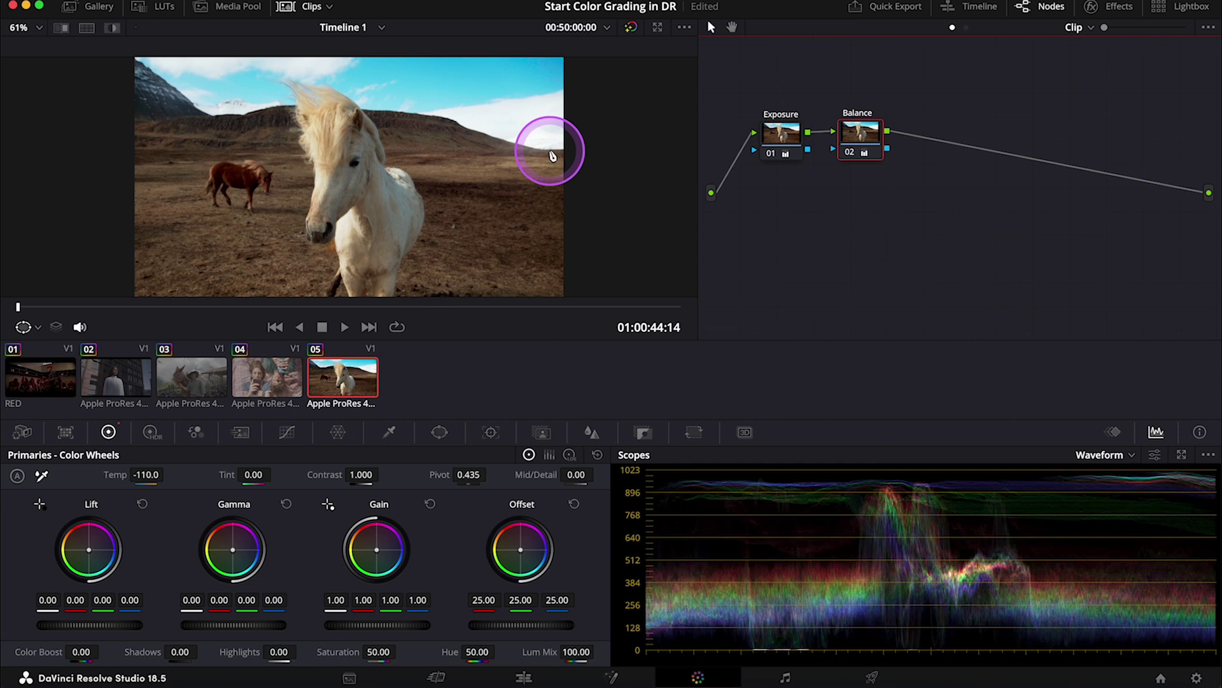
# Add a serial node labelled Look after Balance, nudge its gamma and push its gain slightly toward blue.
pyautogui.hotkey('alt', 's')
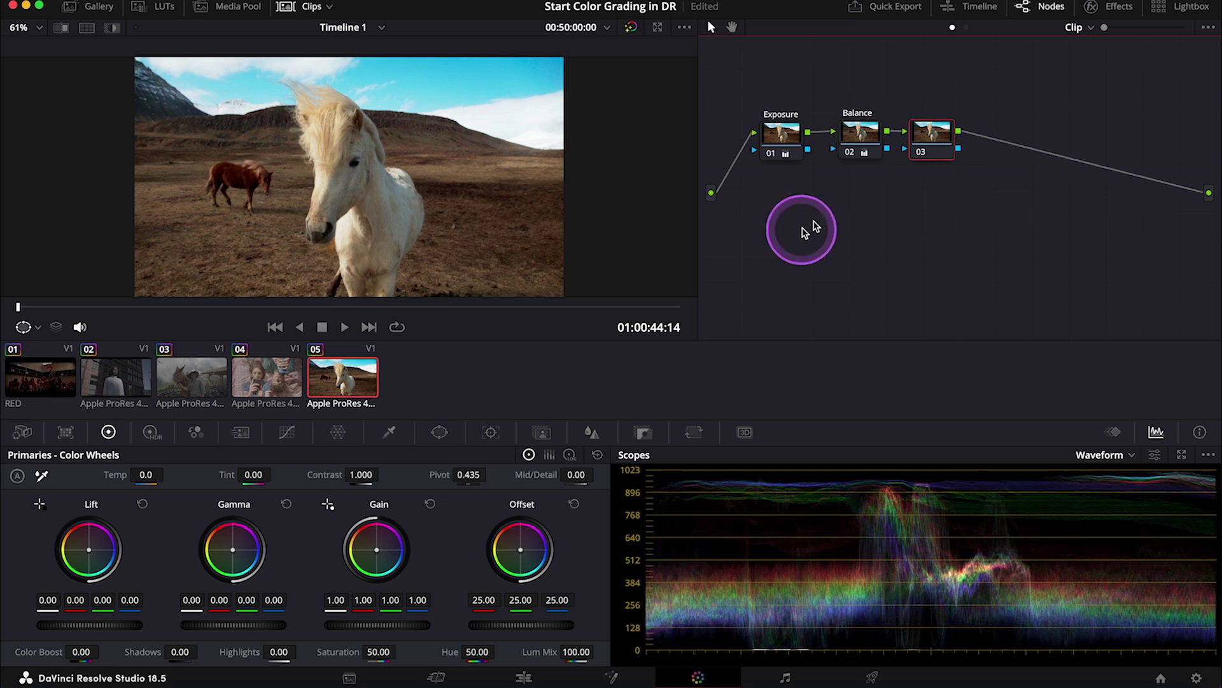
pyautogui.rightClick(929, 143)
pyautogui.click(961, 175)
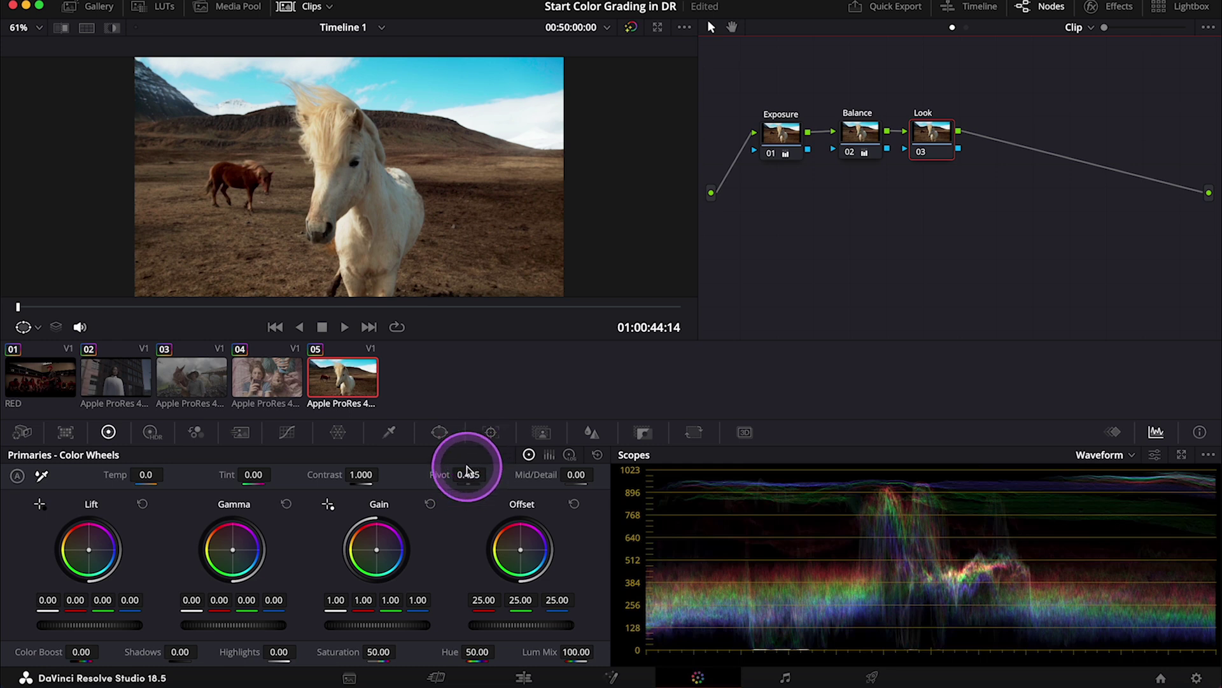
pyautogui.moveTo(239, 551); pyautogui.dragTo(235, 550)
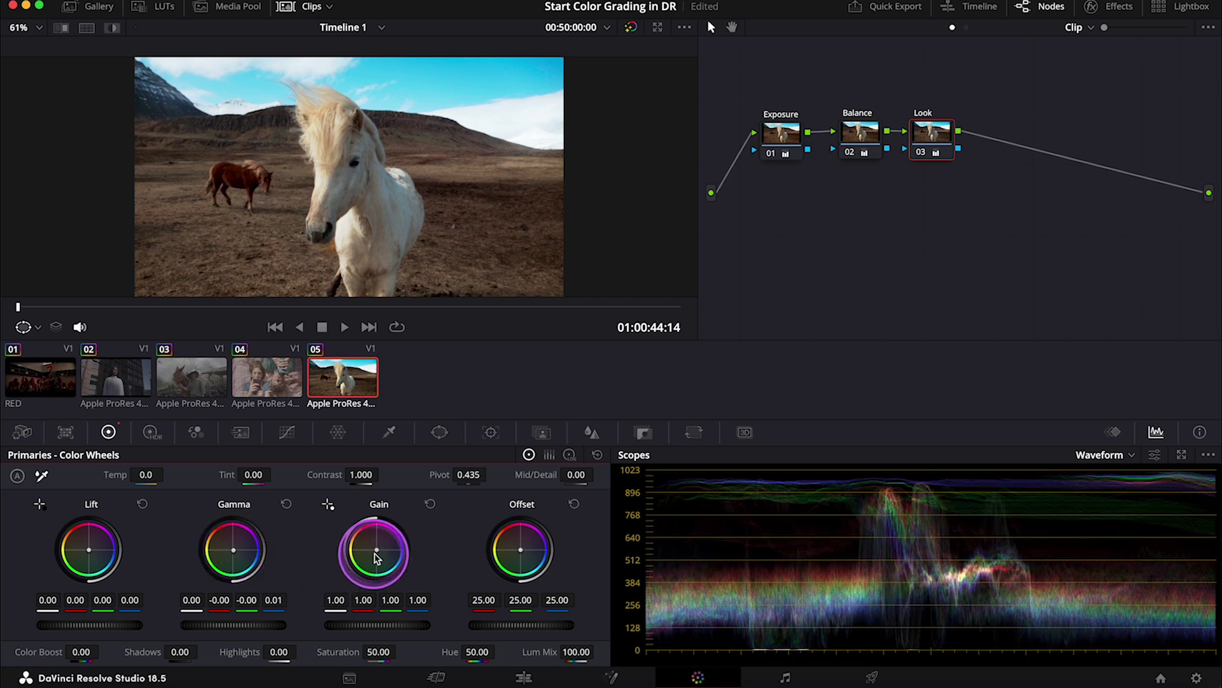
pyautogui.moveTo(377, 554); pyautogui.dragTo(381, 556)
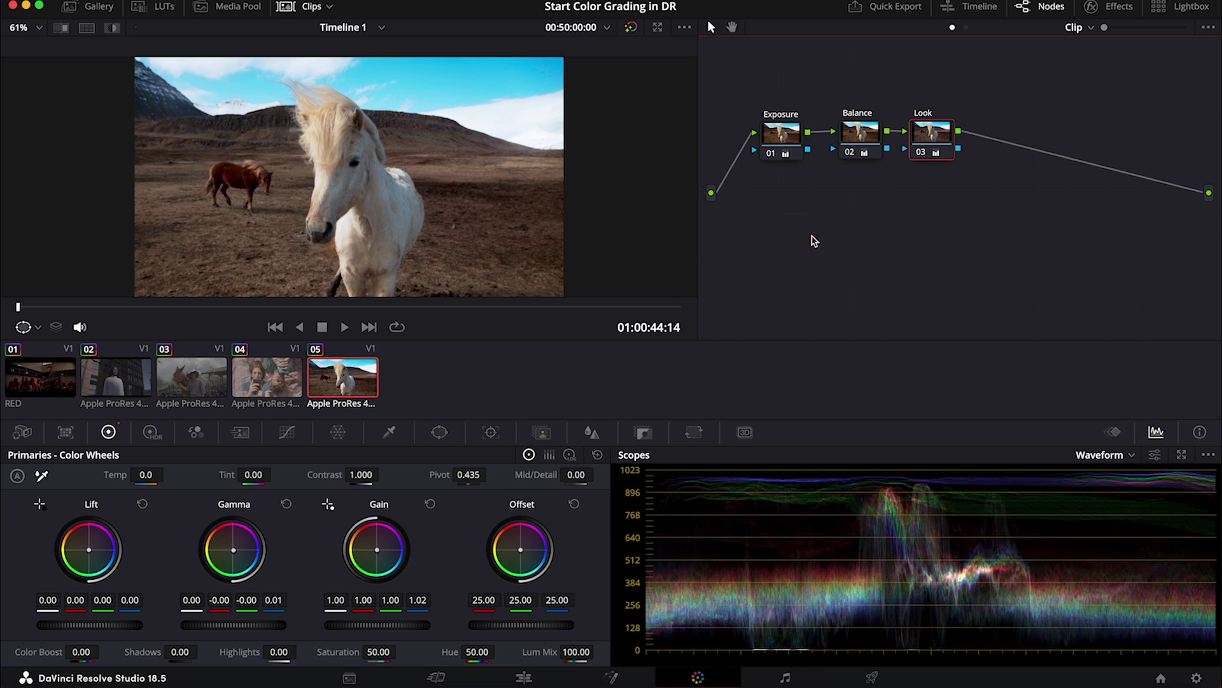
# Add a new node after Look and sample the blue sky with the HSL qualifier eyedropper.
pyautogui.hotkey('alt', 's')
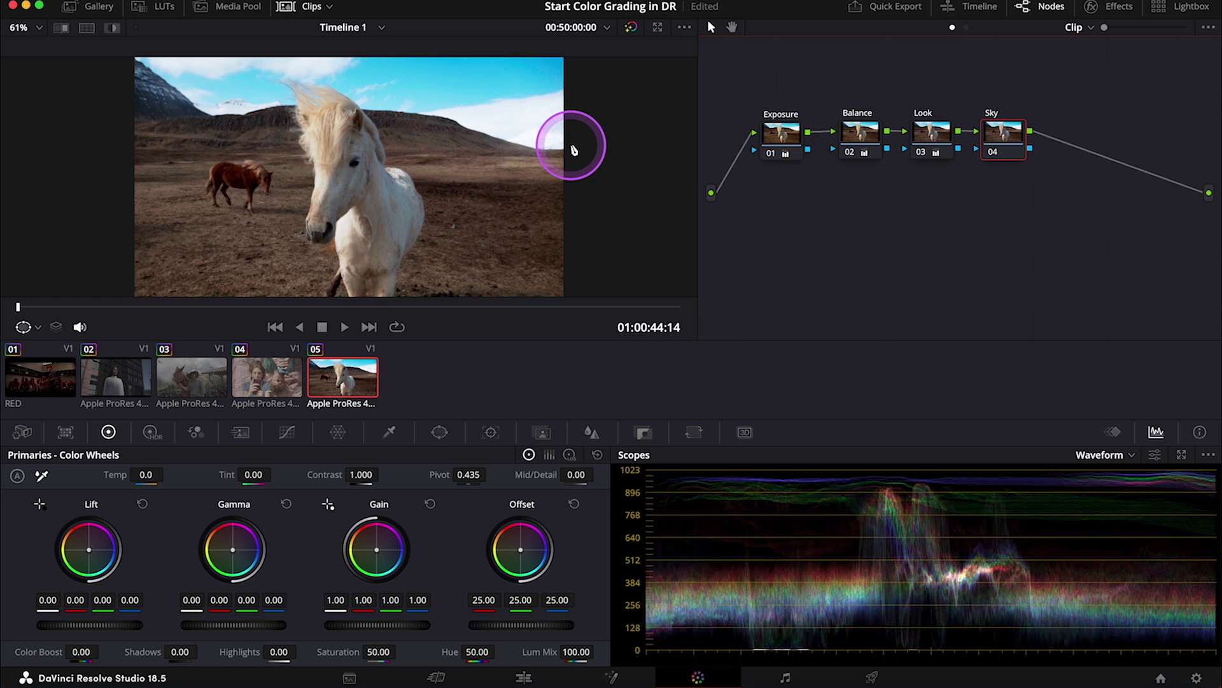
pyautogui.click(391, 433)
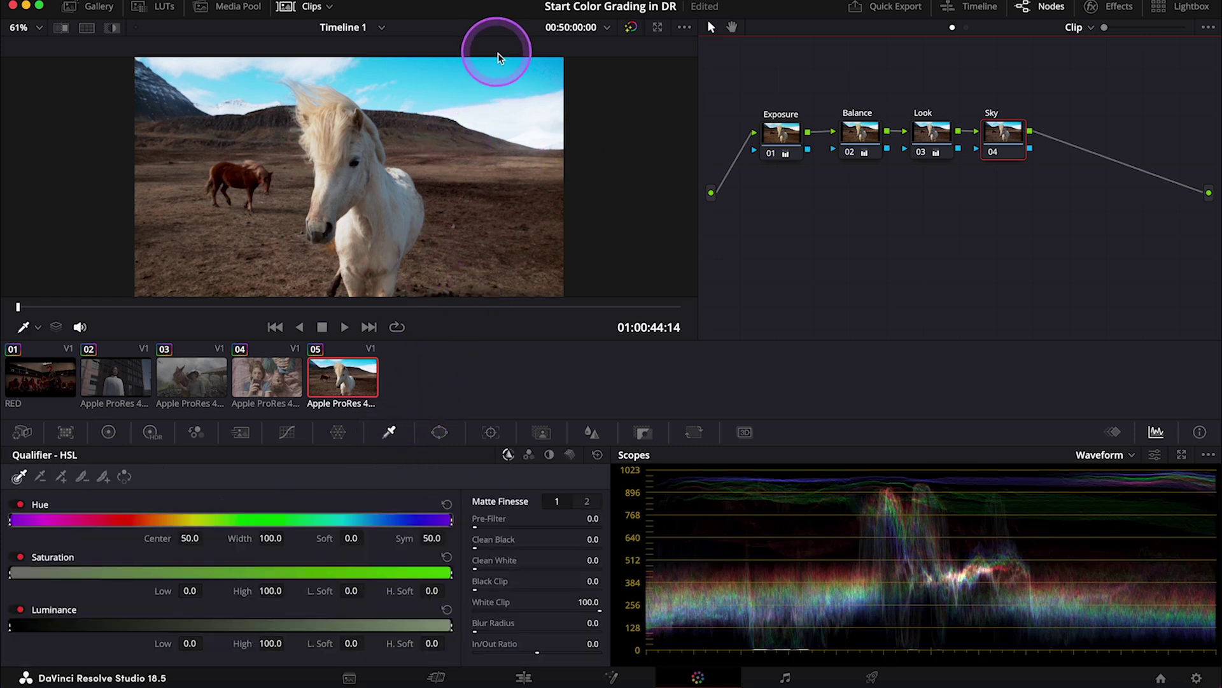
pyautogui.click(480, 74)
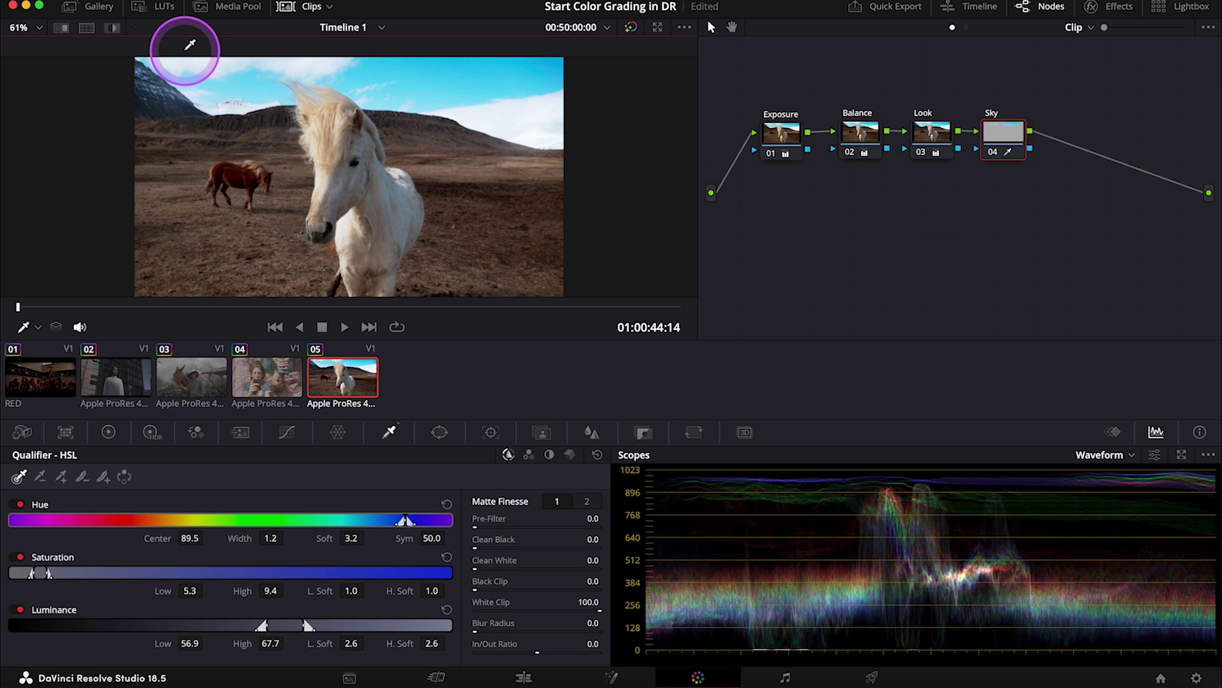
# Preview the sky matte with Highlight while scrubbing through the clip, then return to the normal image.
pyautogui.click(113, 29)
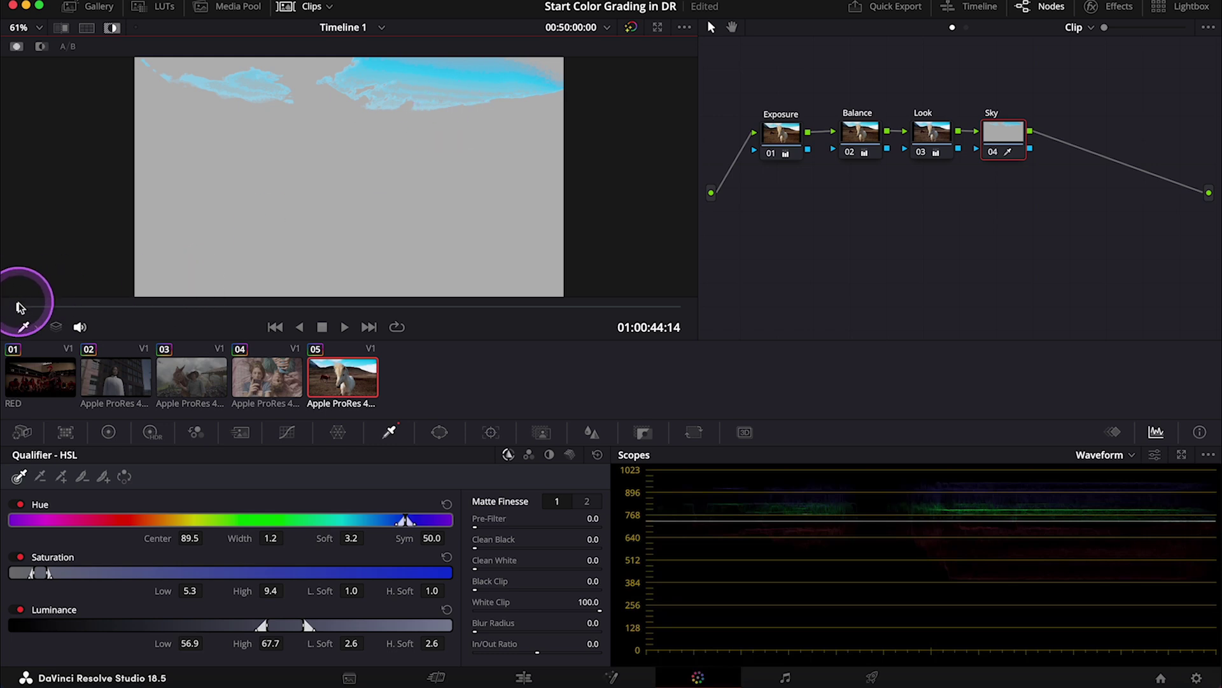
pyautogui.click(19, 309)
pyautogui.moveTo(19, 309); pyautogui.dragTo(307, 280)
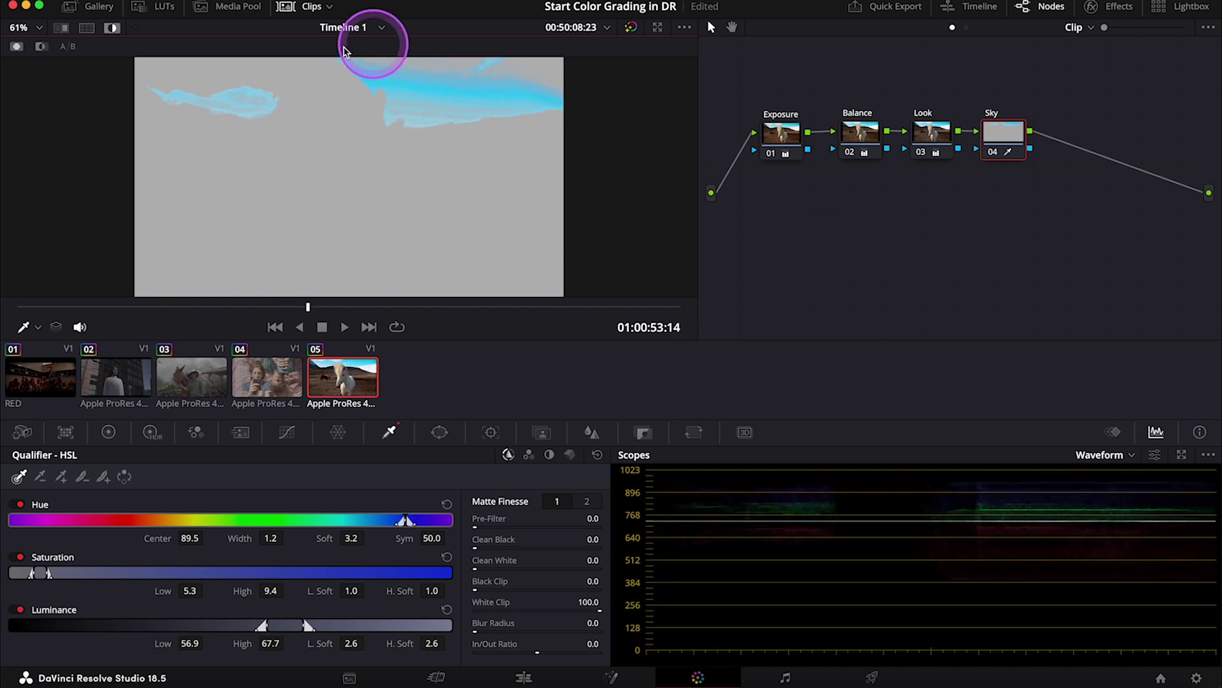
pyautogui.click(113, 28)
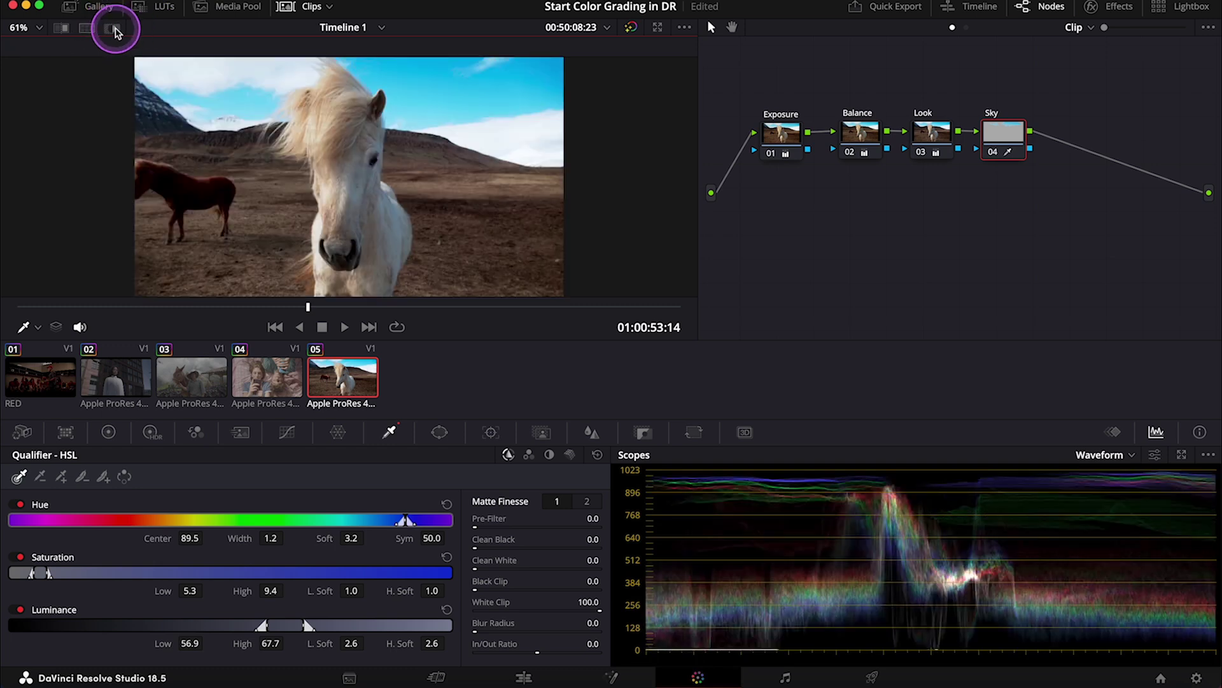
# Extend the sky key with more sampled sky colours, toggling Highlight to compare matte and image.
pyautogui.click(113, 28)
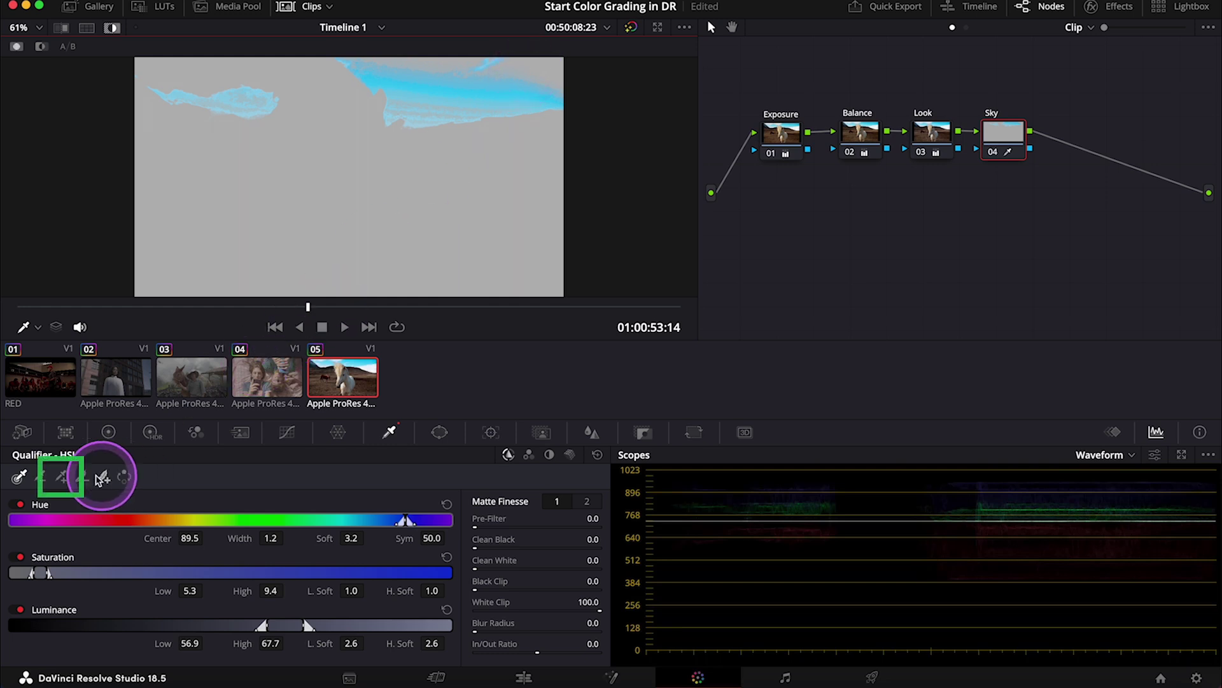
pyautogui.click(62, 477)
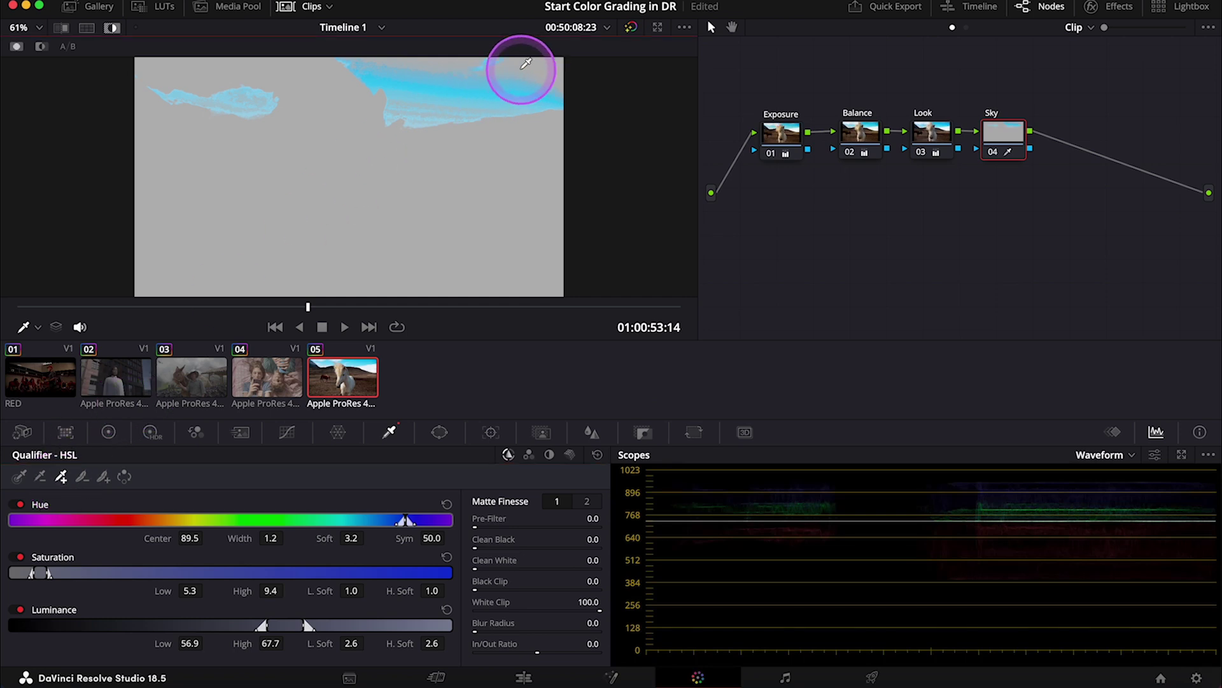
pyautogui.moveTo(526, 63)
pyautogui.mouseDown()
pyautogui.moveTo(504, 86)
pyautogui.moveTo(556, 65)
pyautogui.moveTo(426, 97)
pyautogui.mouseUp()
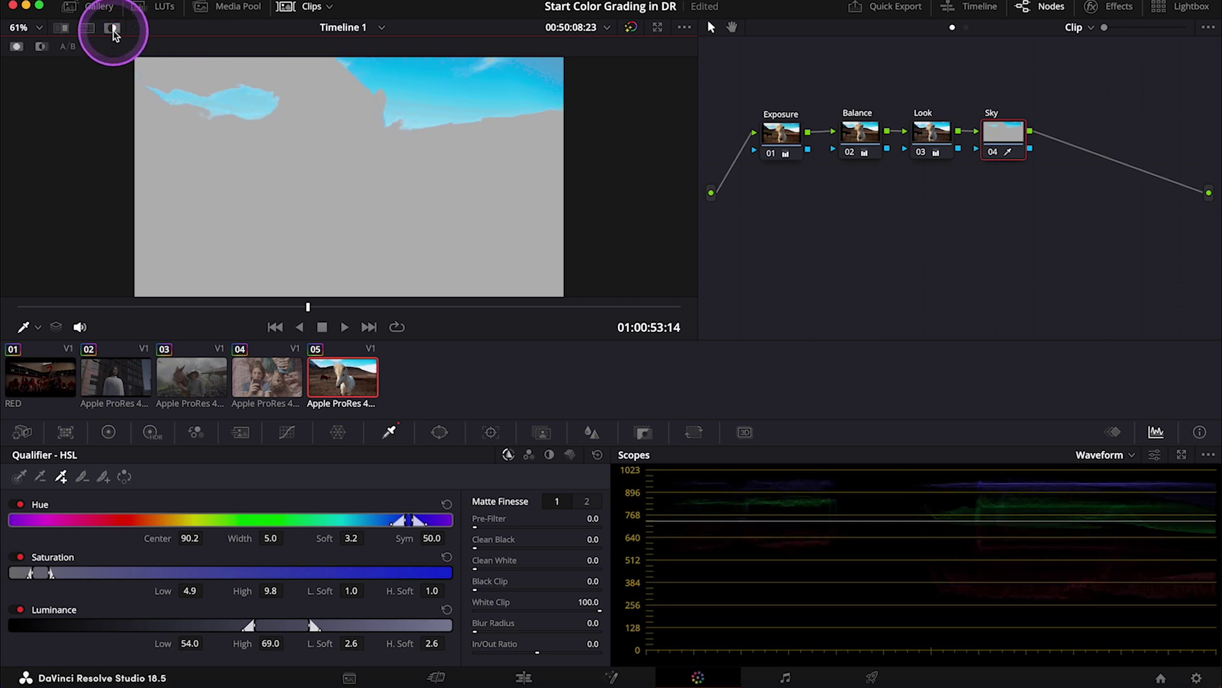
pyautogui.click(112, 28)
pyautogui.click(113, 28)
pyautogui.click(112, 28)
pyautogui.click(112, 29)
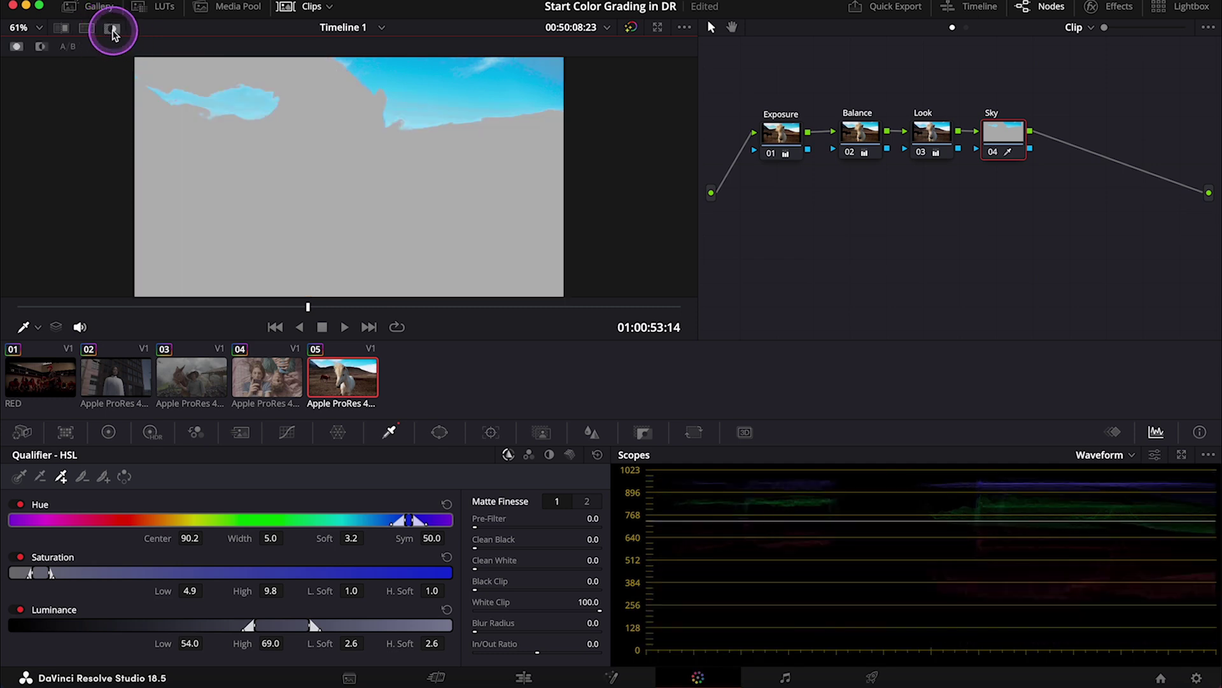
pyautogui.click(113, 28)
pyautogui.click(113, 28)
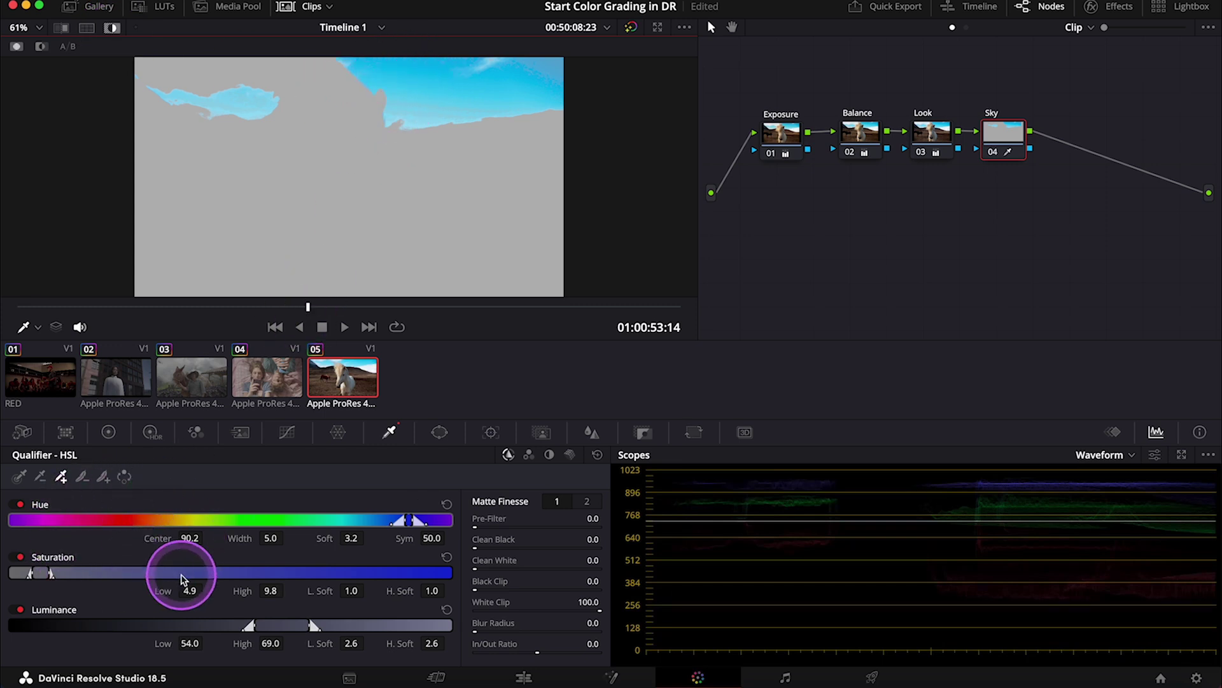
# Set the key's luminance to 58.3–67.3, hue width 13.5 and saturation 4.9–10.5.
pyautogui.moveTo(253, 627); pyautogui.dragTo(296, 622)
pyautogui.moveTo(394, 530)
pyautogui.mouseDown()
pyautogui.moveTo(360, 515)
pyautogui.moveTo(418, 518)
pyautogui.moveTo(379, 521)
pyautogui.mouseUp()
pyautogui.moveTo(51, 573)
pyautogui.mouseDown()
pyautogui.moveTo(41, 571)
pyautogui.moveTo(54, 573)
pyautogui.mouseUp()
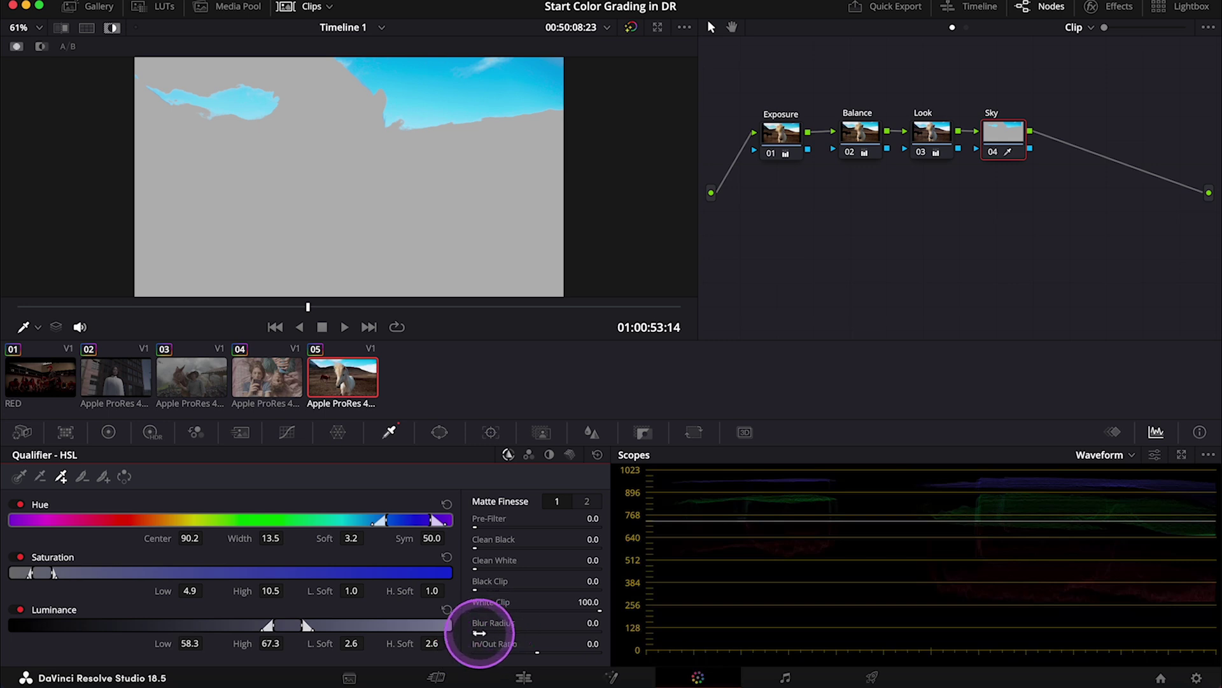
# Raise the sky matte's Blur Radius and Denoise to 7.9, then turn Highlight off.
pyautogui.moveTo(484, 633); pyautogui.dragTo(496, 630)
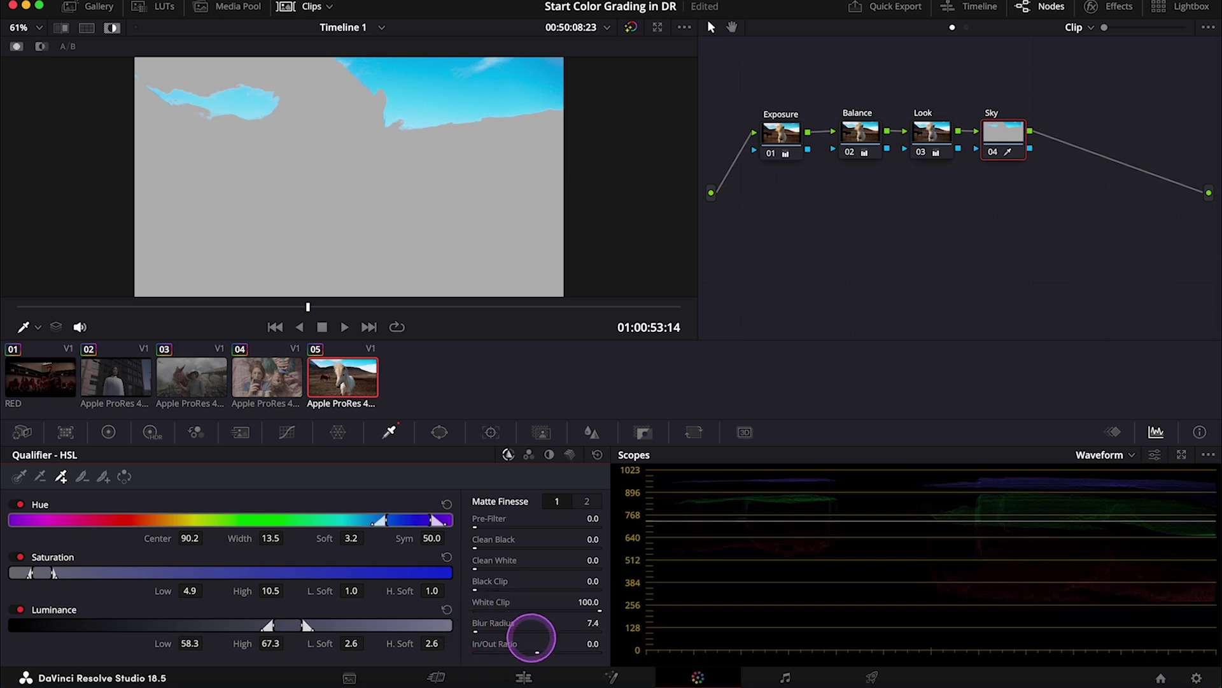
pyautogui.click(586, 502)
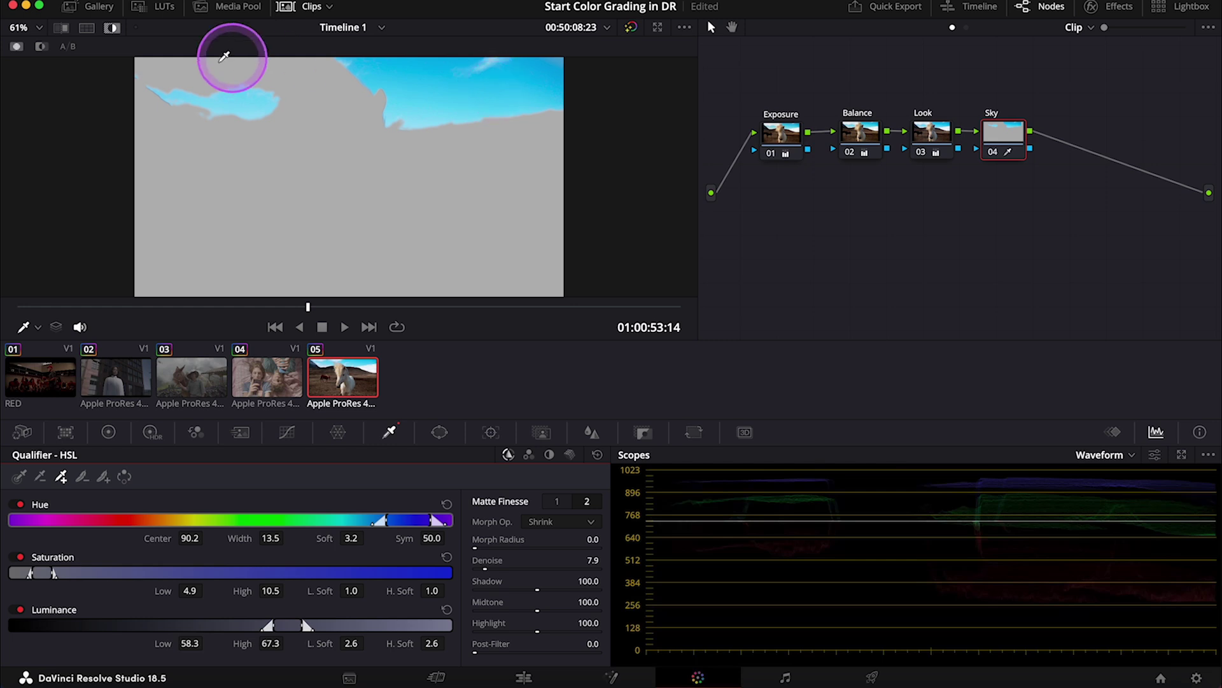
pyautogui.click(112, 30)
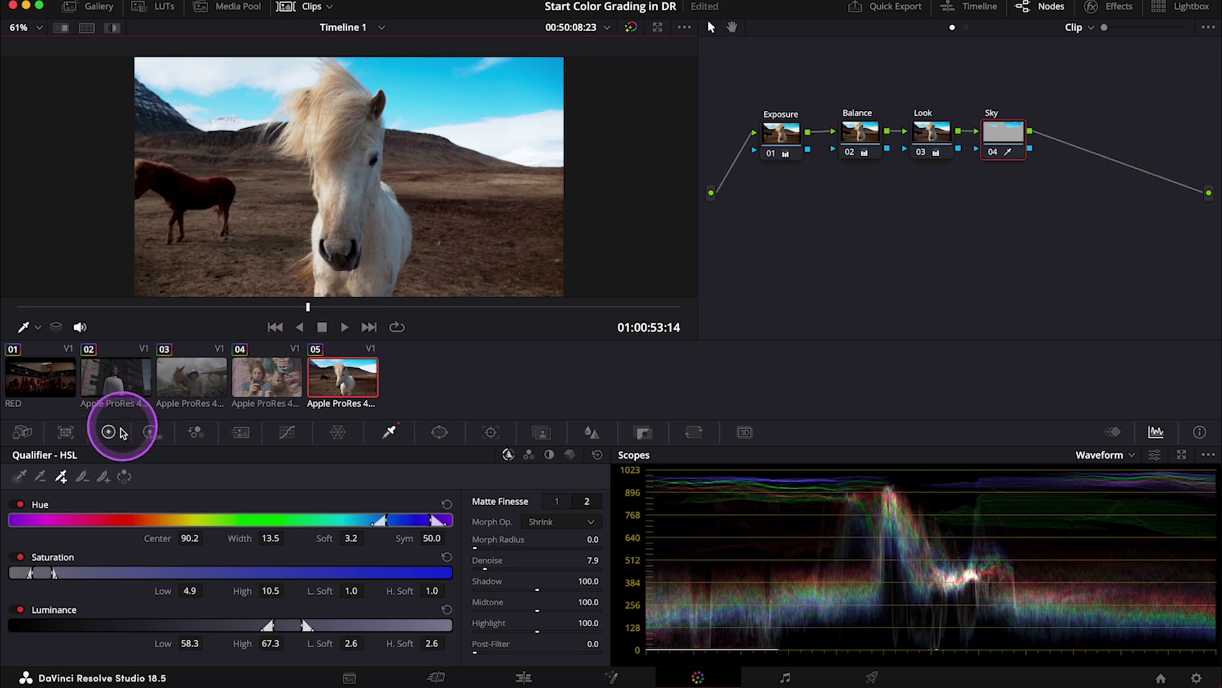
# Adjust the Sky node's saturation in the color wheels and disable the node to compare.
pyautogui.click(111, 432)
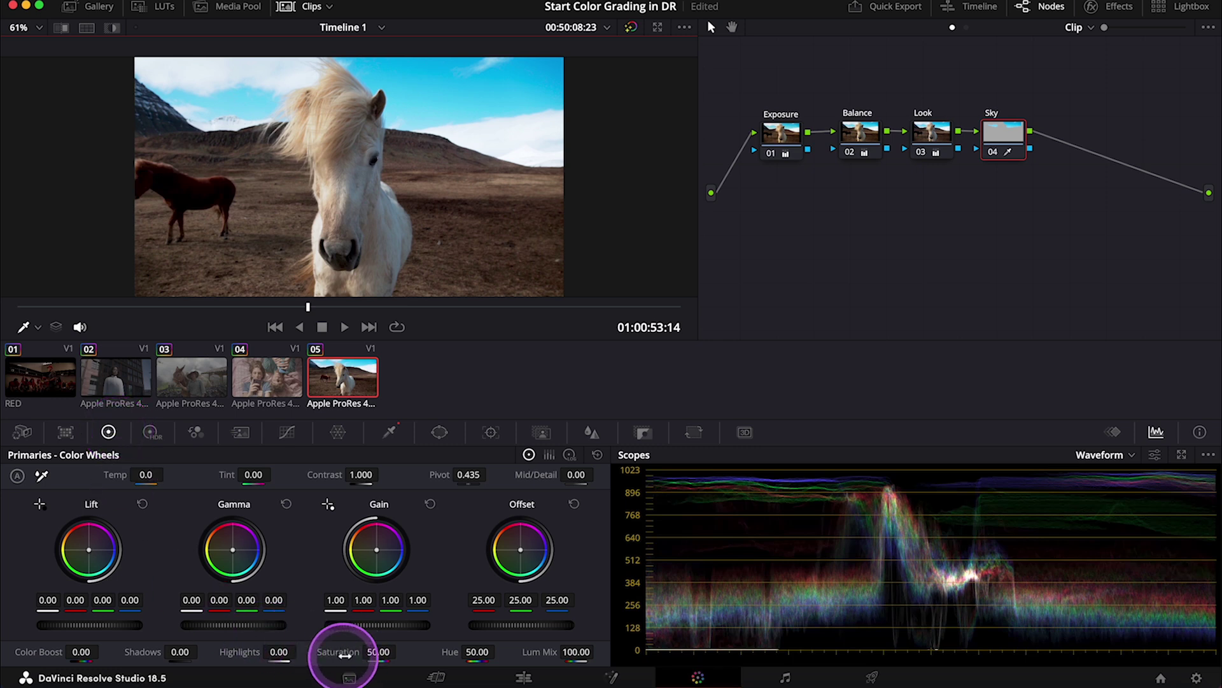
pyautogui.moveTo(377, 651); pyautogui.dragTo(338, 651)
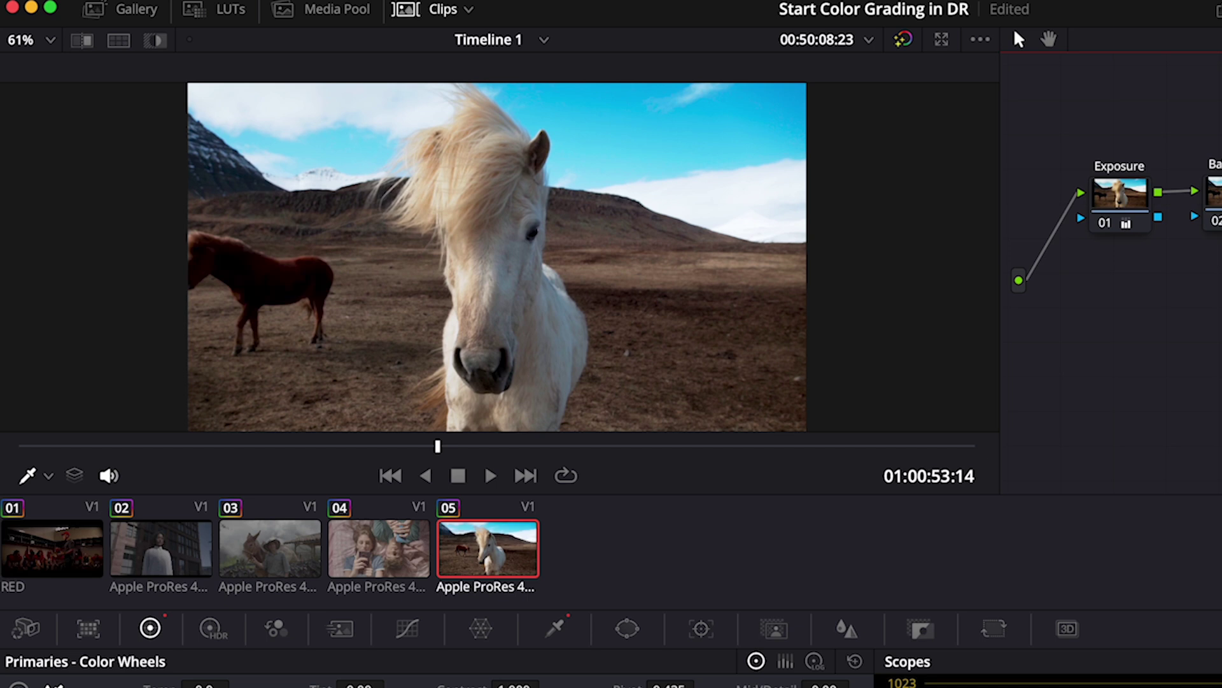
pyautogui.click(767, 139)
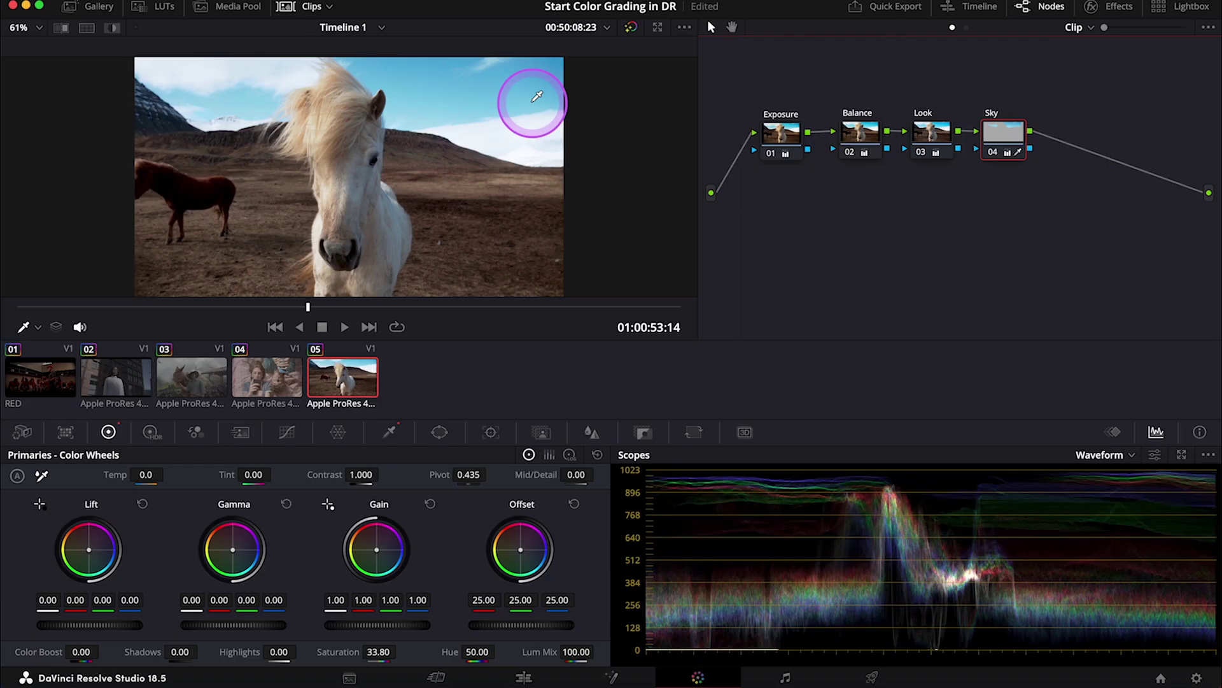
pyautogui.hotkey('ctrl', 'd')
pyautogui.hotkey('ctrl', 'd')
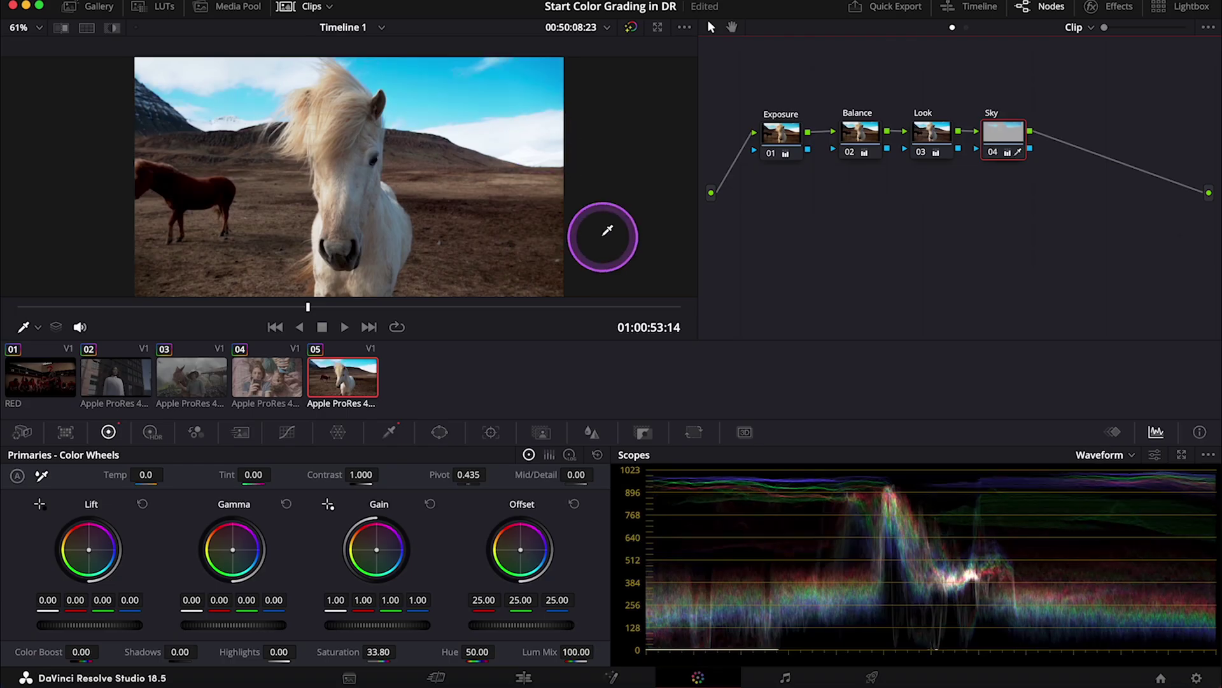
# Shift the sky's Gamma wheel slightly toward warm red.
pyautogui.click(235, 557)
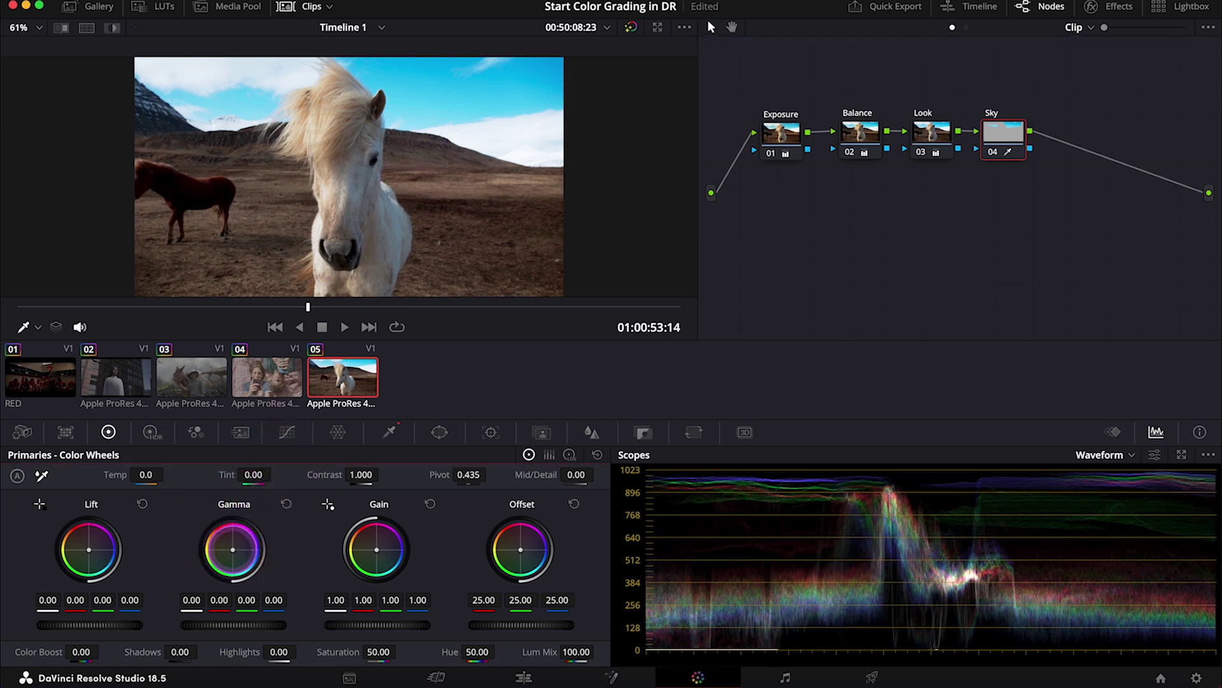
pyautogui.moveTo(233, 549); pyautogui.dragTo(213, 532)
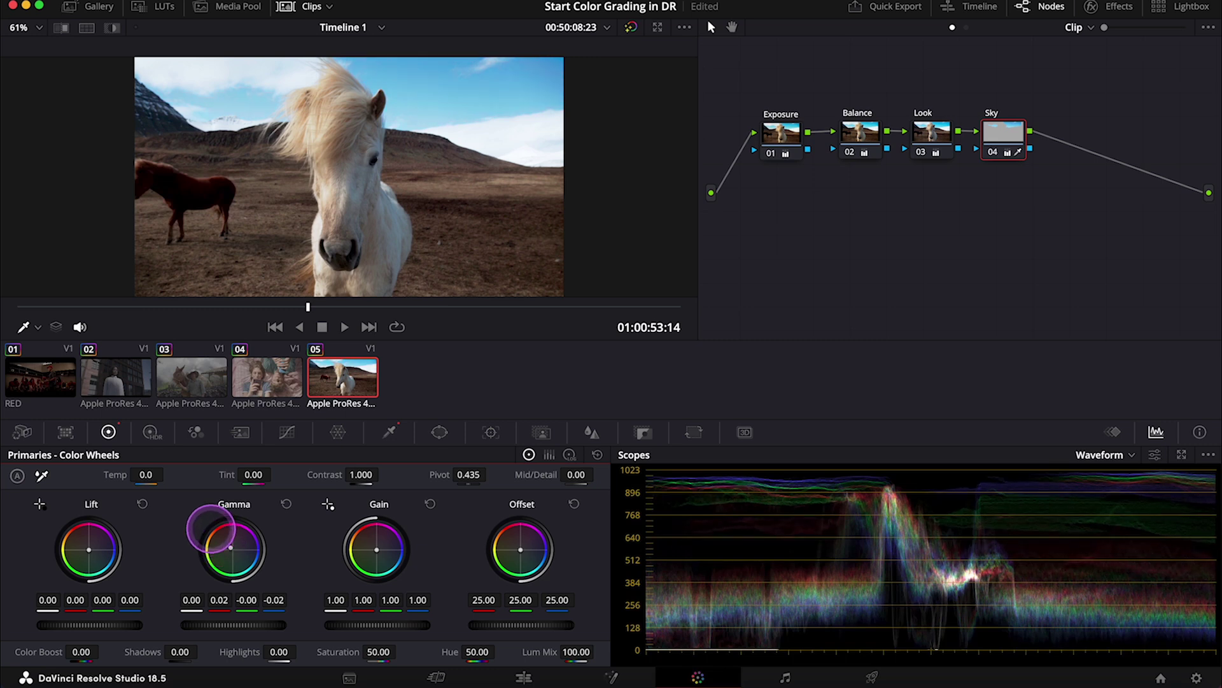
pyautogui.moveTo(208, 526); pyautogui.dragTo(201, 520)
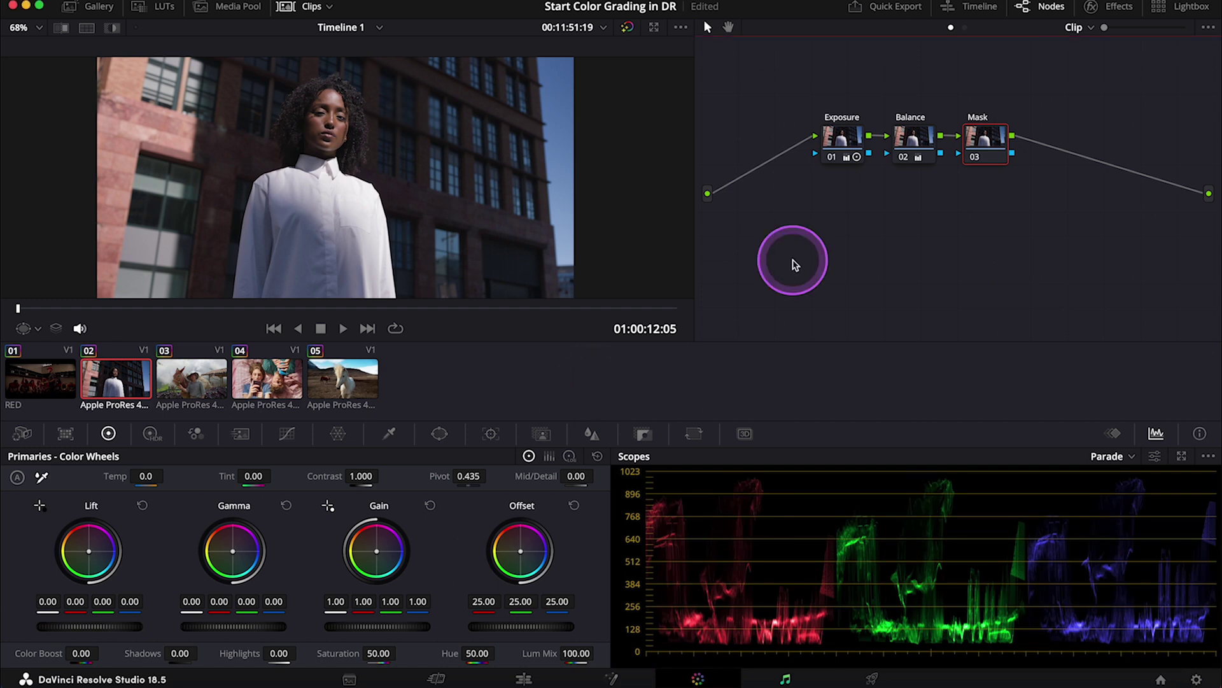
# Add a circular power window to clip 02's Mask node.
pyautogui.click(989, 141)
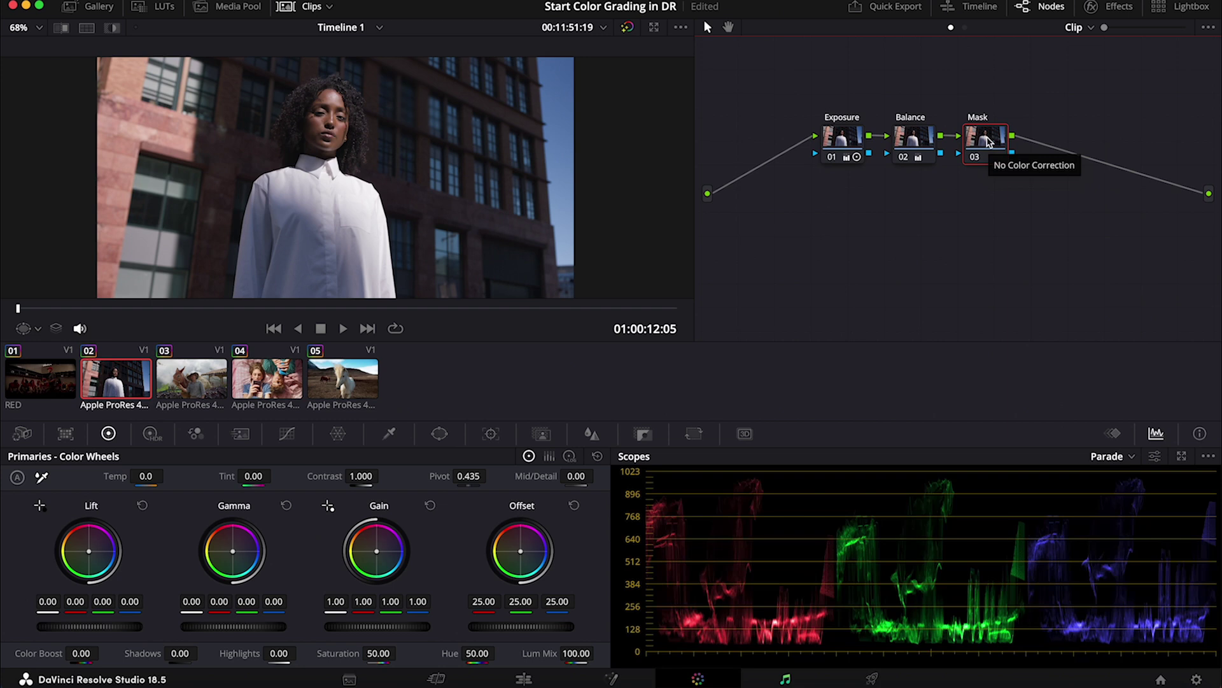
pyautogui.click(438, 434)
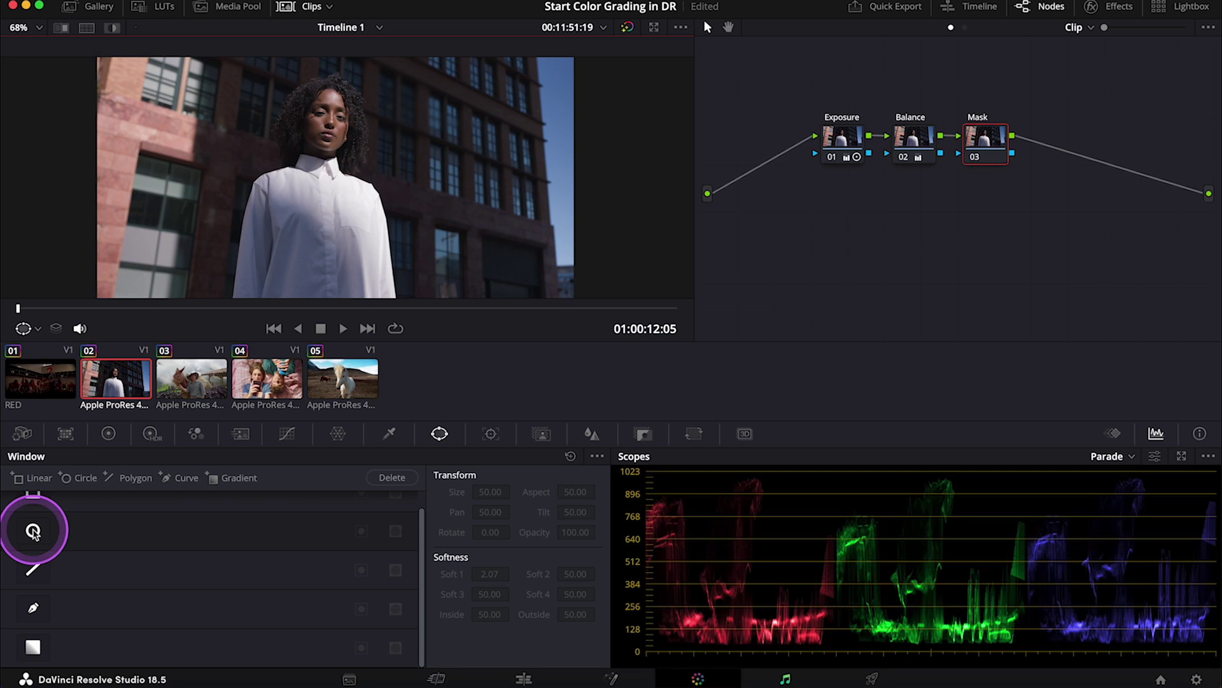
pyautogui.click(33, 530)
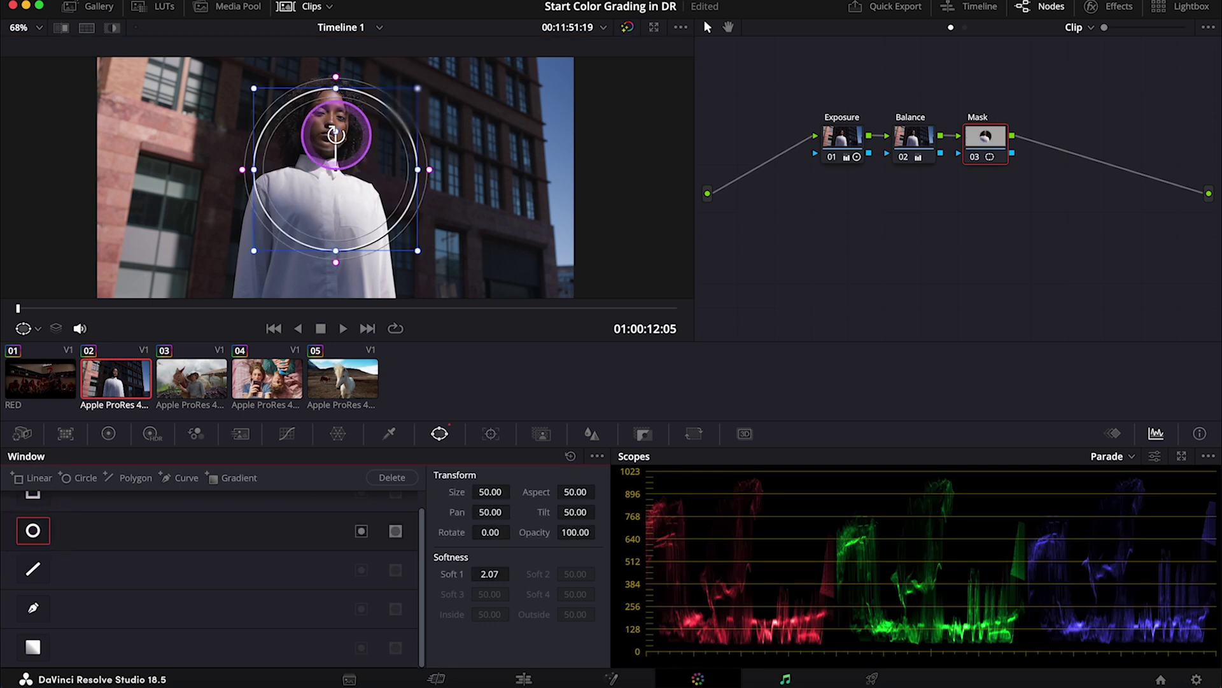
# Reshape and rotate the circle around the woman at Size 55.63, feathering Soft 1 to 19.12.
pyautogui.moveTo(336, 88)
pyautogui.mouseDown()
pyautogui.moveTo(338, 55)
pyautogui.moveTo(341, 65)
pyautogui.mouseUp()
pyautogui.moveTo(418, 169); pyautogui.dragTo(540, 169)
pyautogui.moveTo(335, 123); pyautogui.dragTo(315, 166)
pyautogui.moveTo(516, 203); pyautogui.dragTo(450, 190)
pyautogui.moveTo(283, 268); pyautogui.dragTo(295, 281)
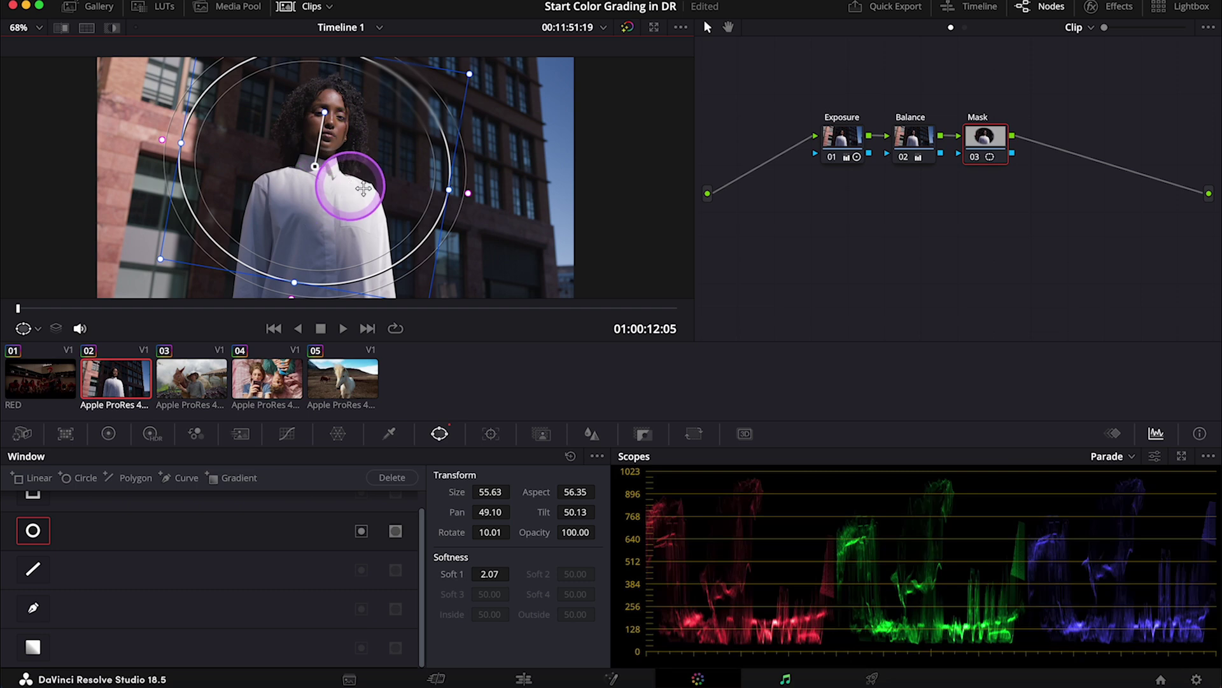
pyautogui.moveTo(469, 196); pyautogui.dragTo(630, 235)
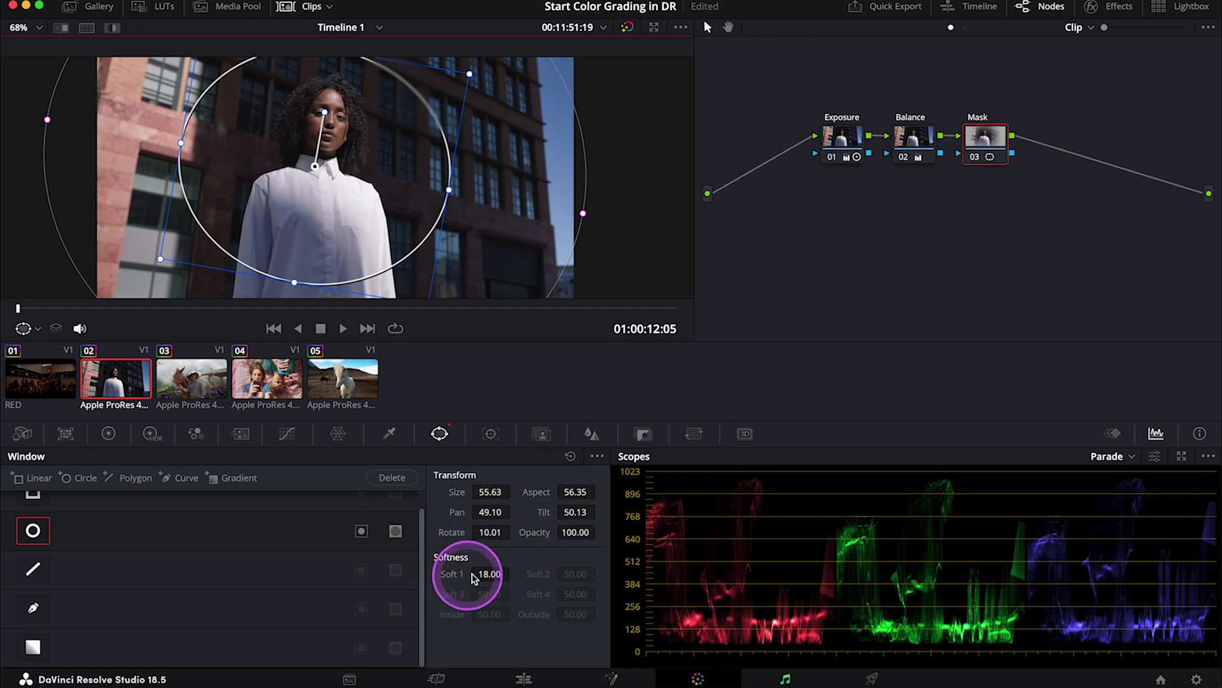
pyautogui.moveTo(511, 577)
pyautogui.mouseDown()
pyautogui.moveTo(494, 572)
pyautogui.moveTo(547, 573)
pyautogui.moveTo(479, 571)
pyautogui.moveTo(557, 584)
pyautogui.moveTo(458, 573)
pyautogui.moveTo(524, 573)
pyautogui.mouseUp()
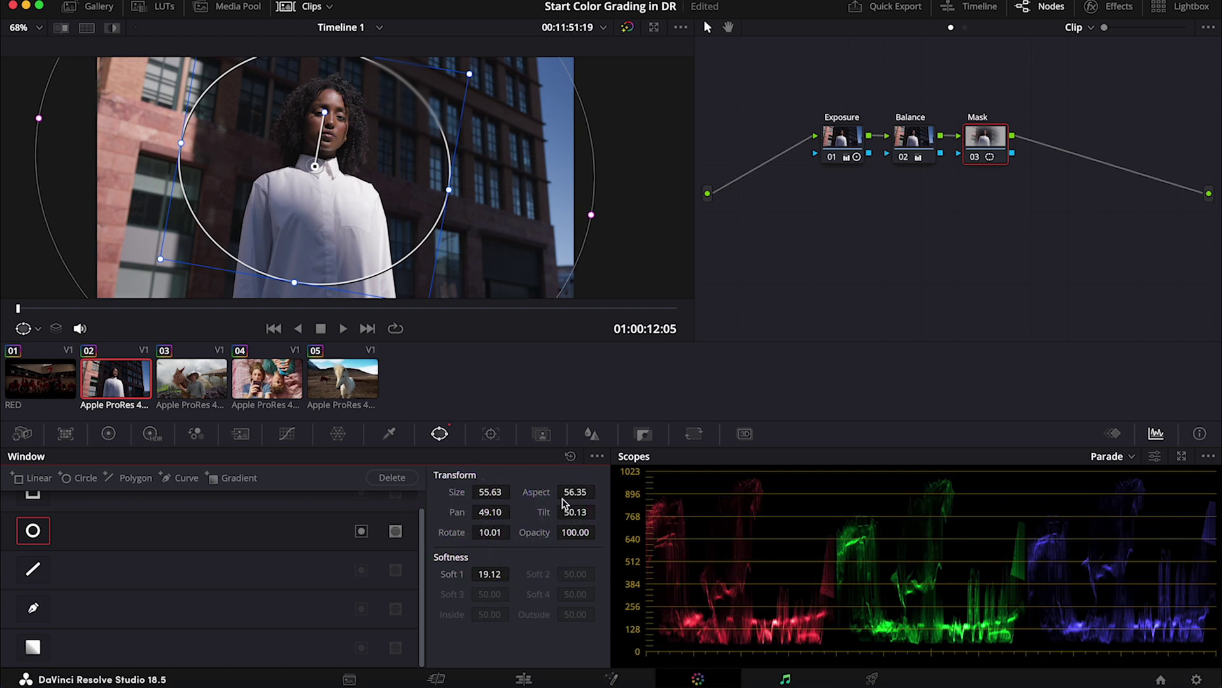
# Pull a custom curve midpoint down to darken the Mask node's image.
pyautogui.click(289, 435)
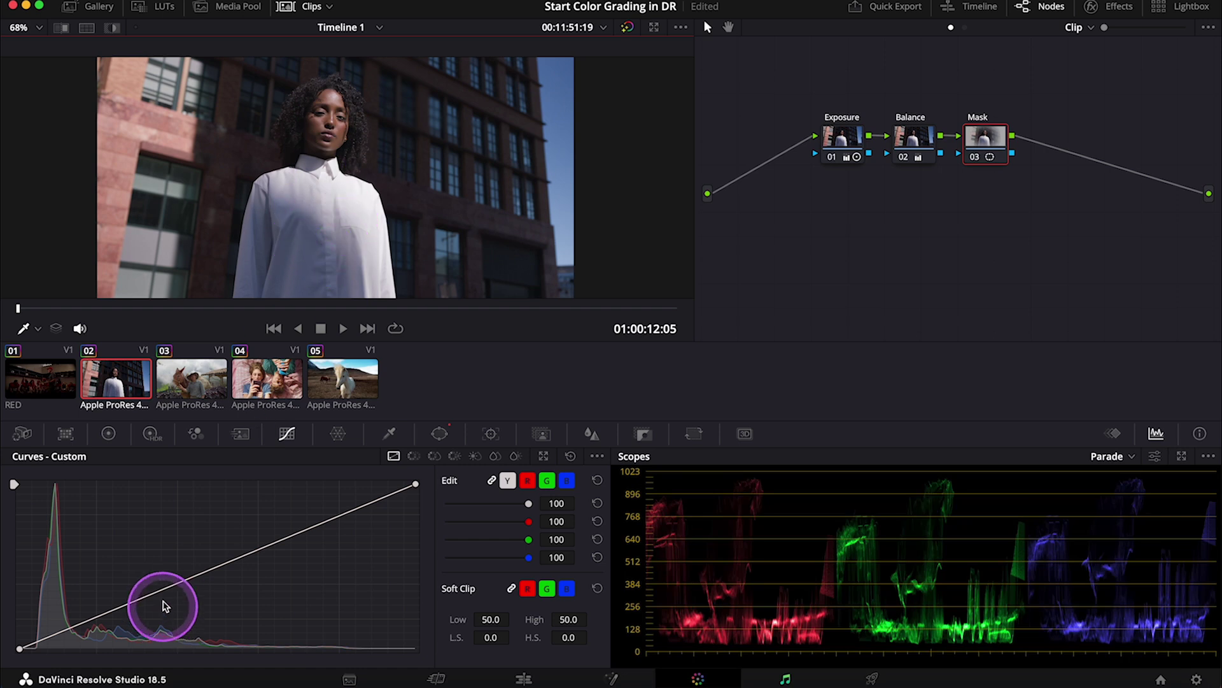
pyautogui.moveTo(164, 592); pyautogui.dragTo(171, 609)
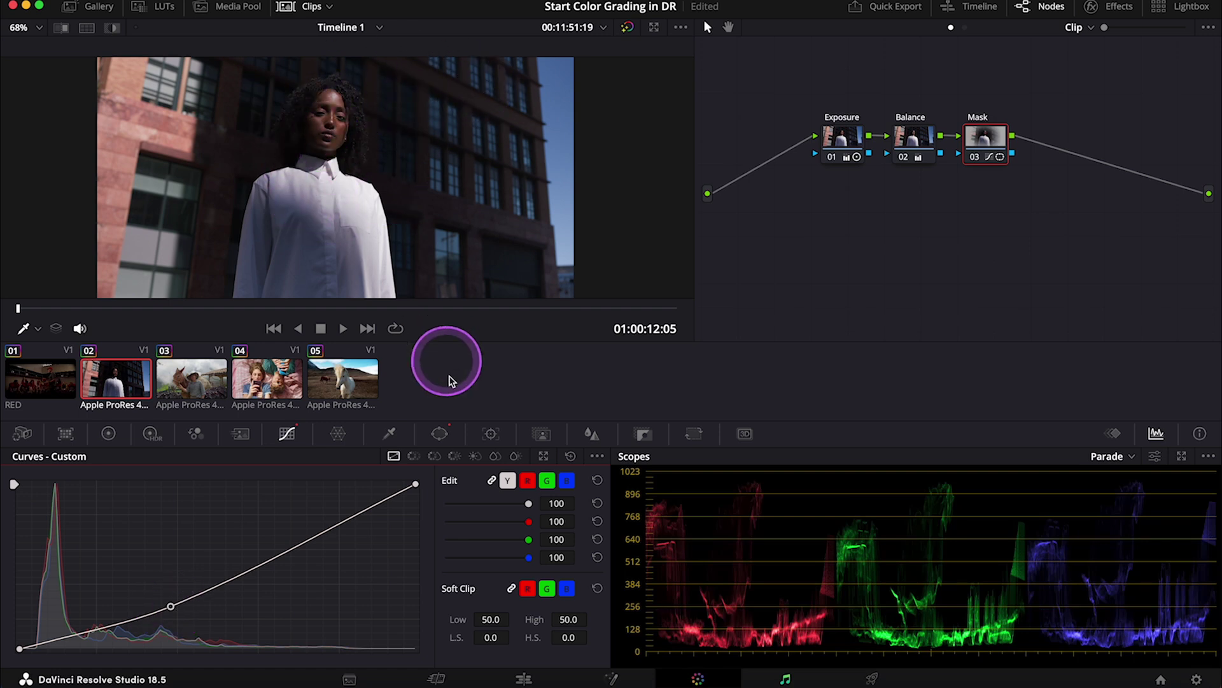
pyautogui.click(439, 433)
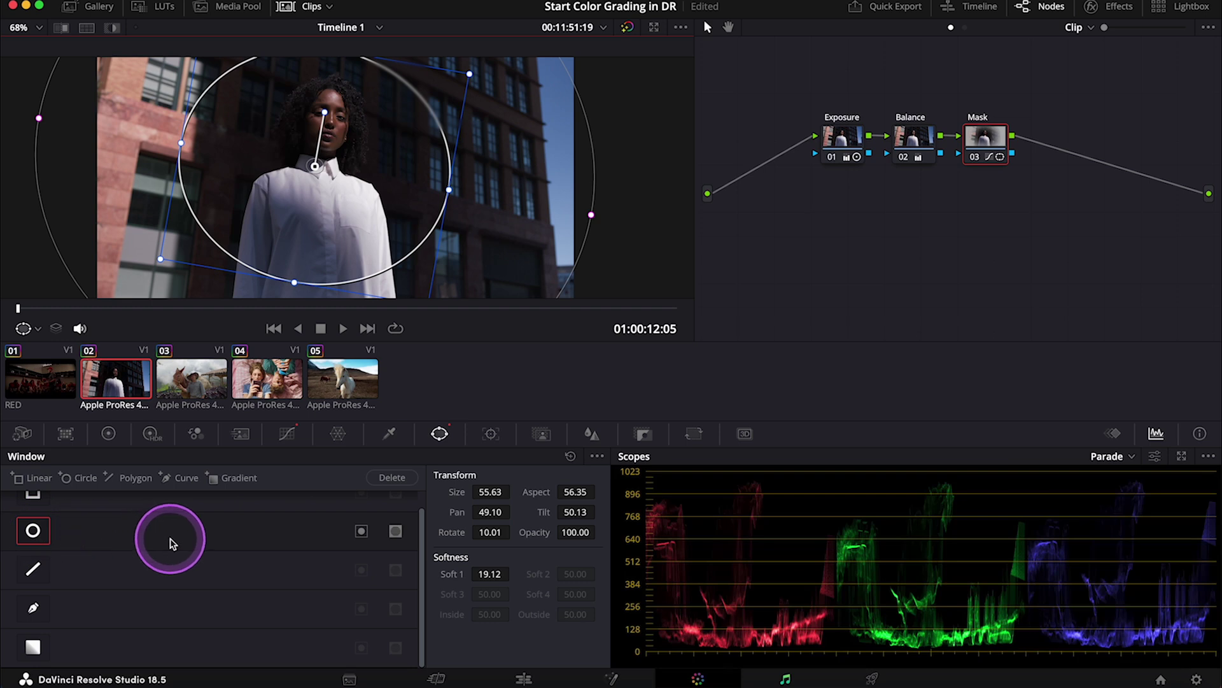
# Invert the circular window and widen it to Aspect 62.59, then select Balance to compare.
pyautogui.click(361, 531)
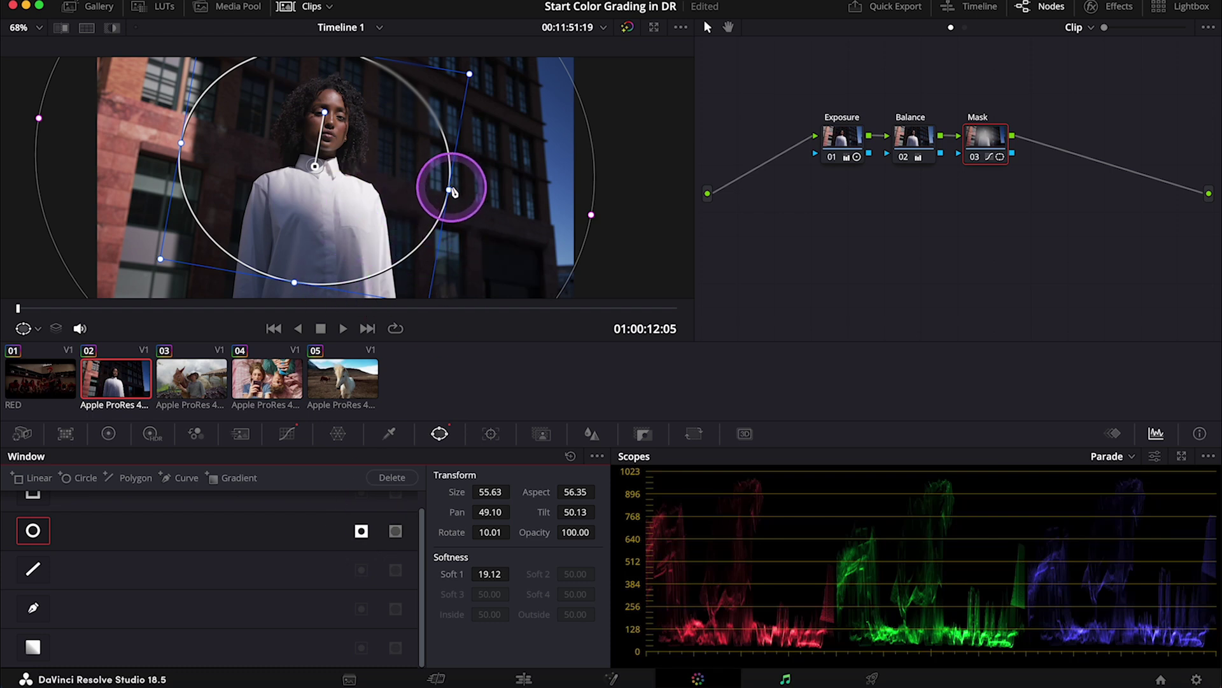
pyautogui.moveTo(448, 190)
pyautogui.mouseDown()
pyautogui.moveTo(494, 199)
pyautogui.moveTo(426, 185)
pyautogui.moveTo(471, 194)
pyautogui.mouseUp()
pyautogui.click(915, 134)
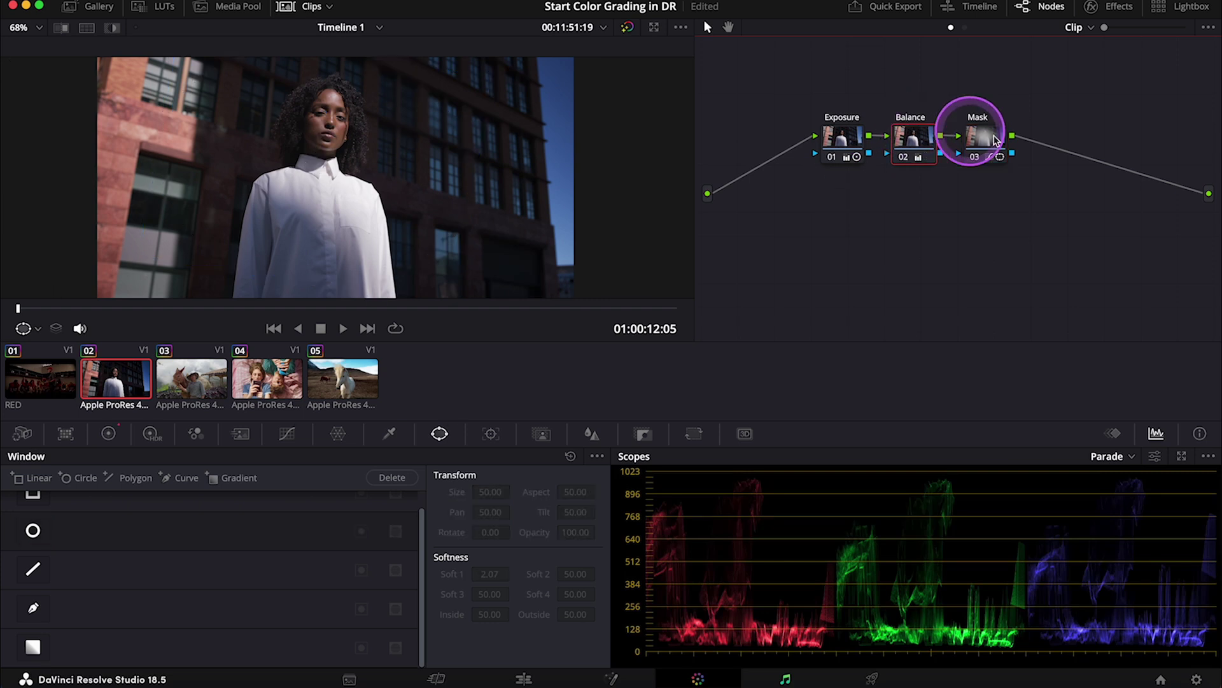